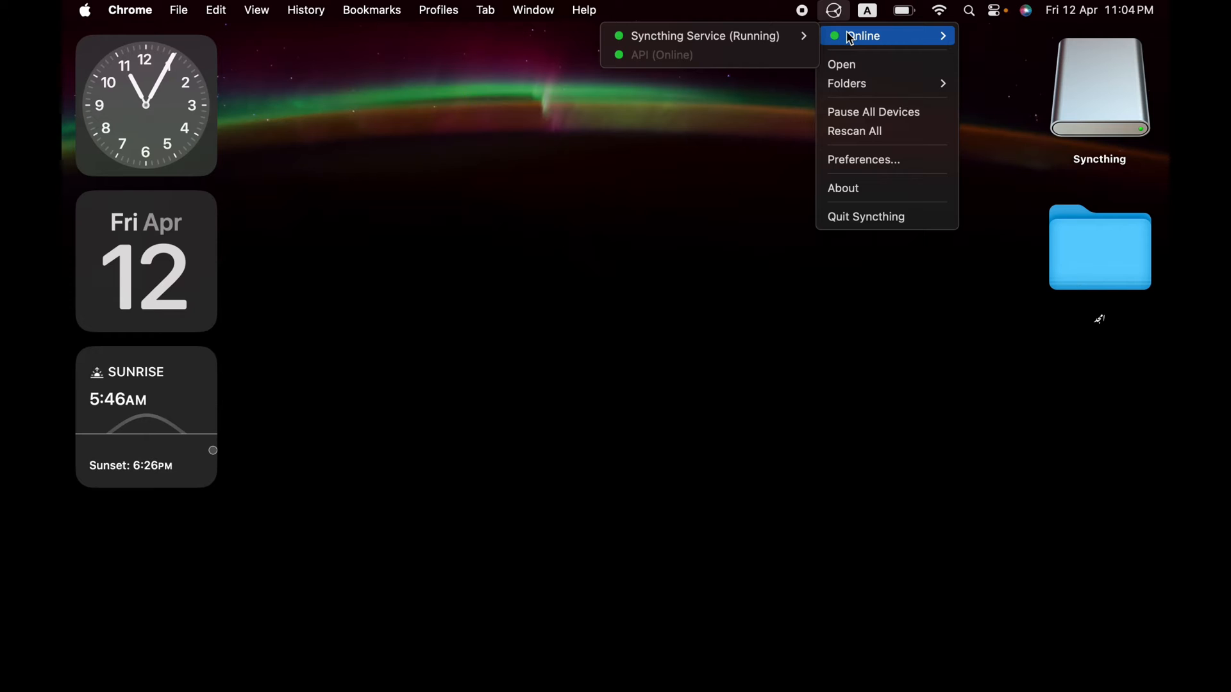
Step: Open the Mac's Syncthing web UI, decline usage reporting, and set a GUI username and password
left_click(846, 65)
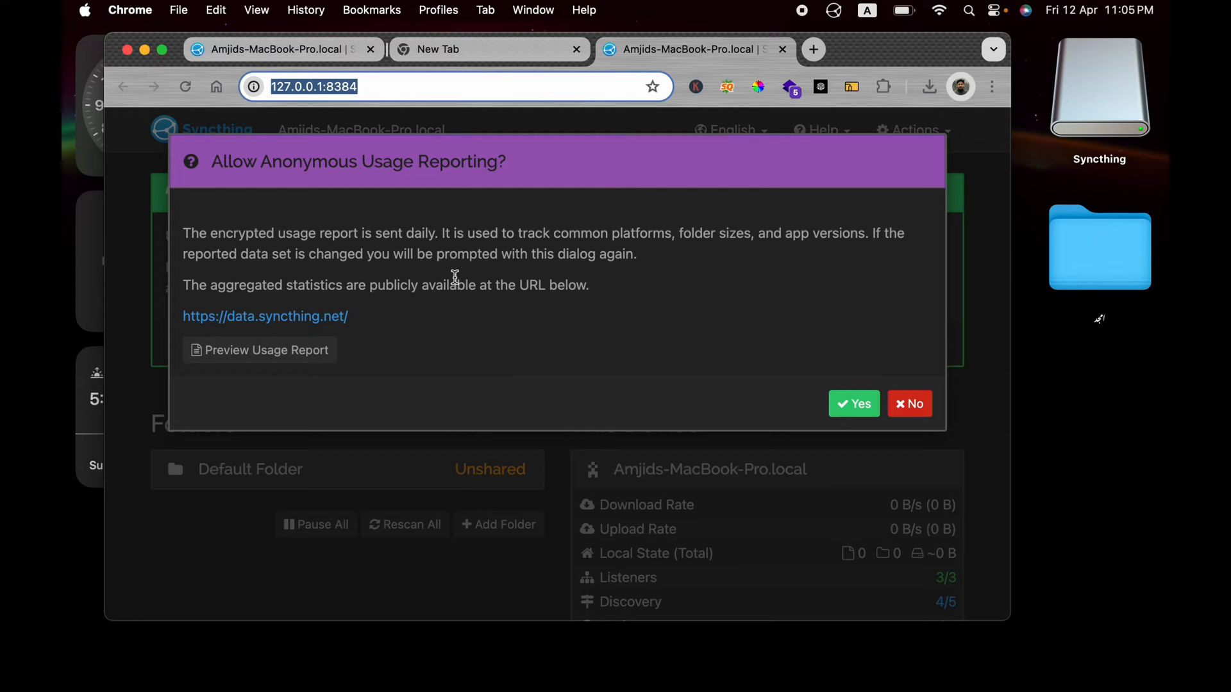
left_click(910, 402)
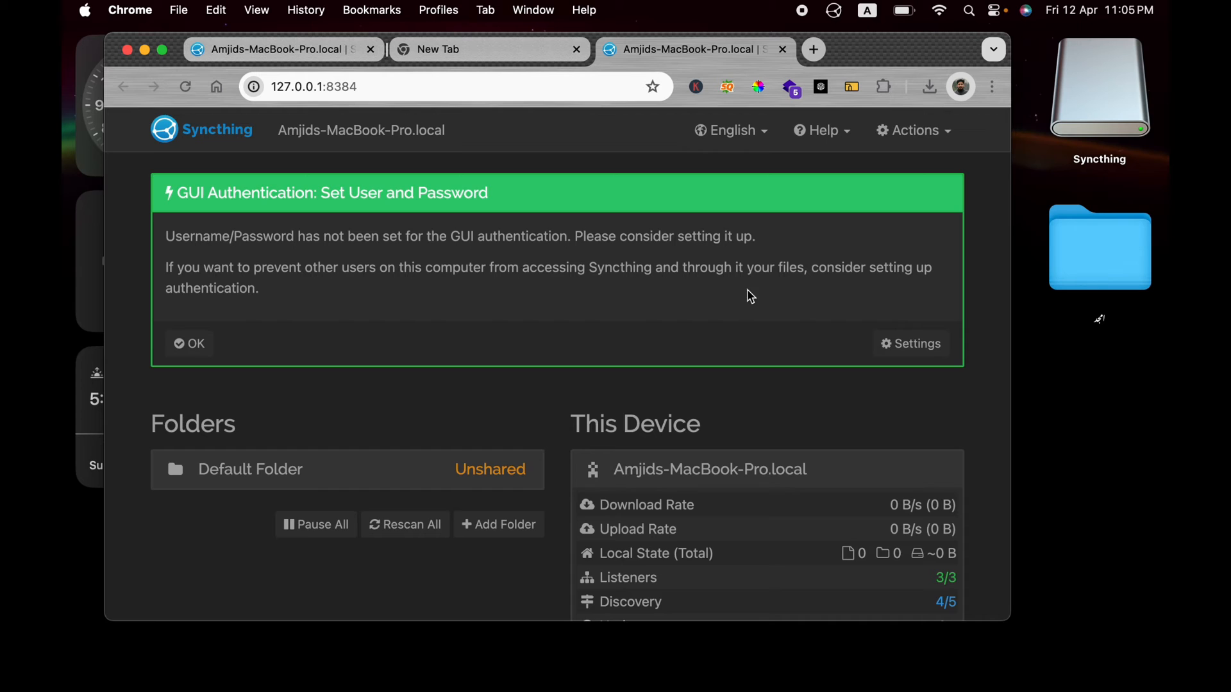
left_click(895, 344)
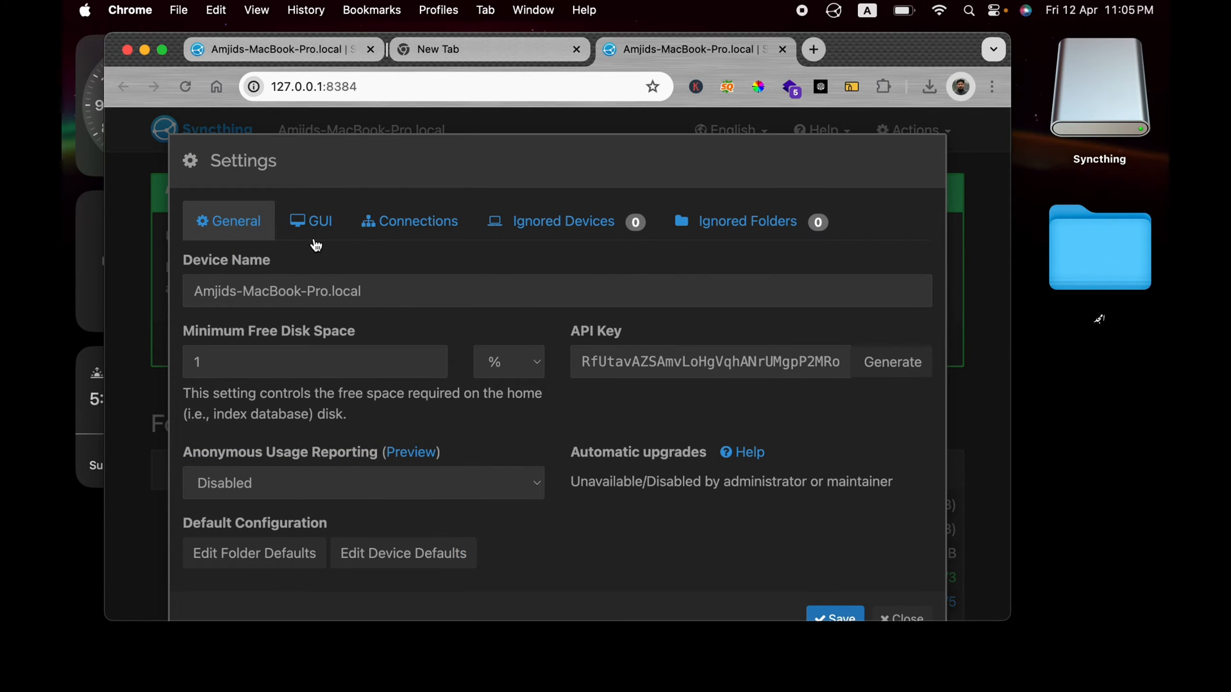
left_click(314, 237)
left_click(250, 363)
type("amjid")
key("Tab")
type("••••••")
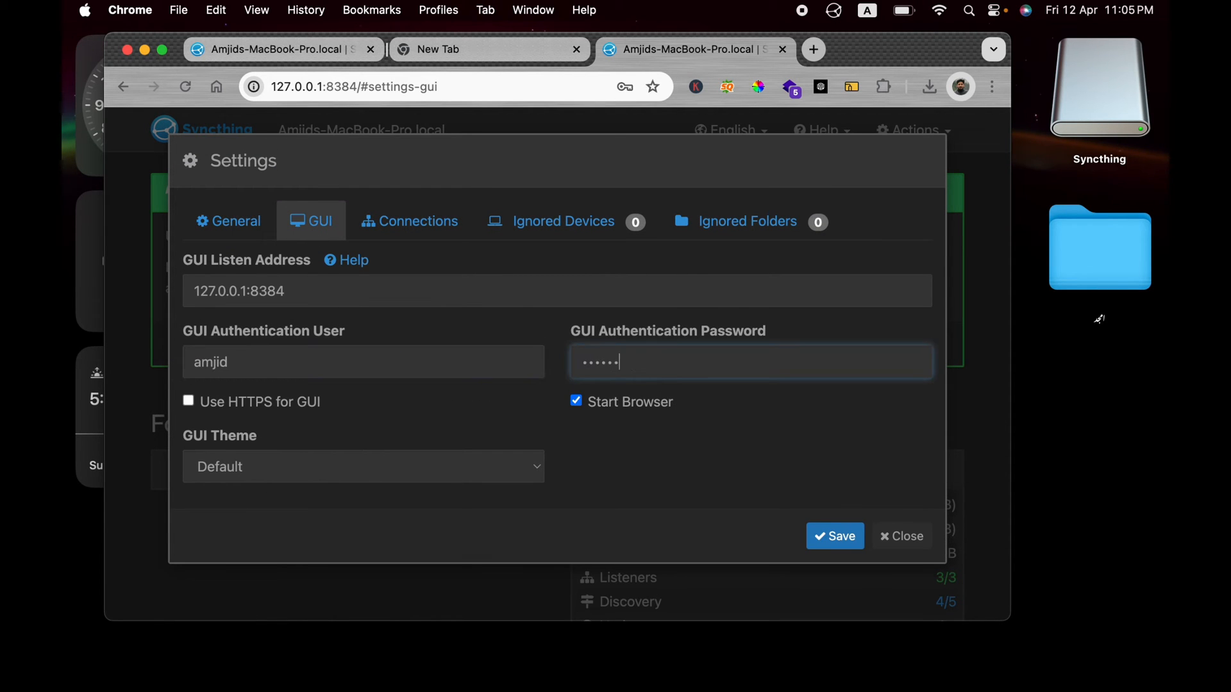
left_click(847, 537)
Step: Sign in to the Syncthing dashboard with the new username and password
left_click(162, 50)
type("amjid")
key("Tab")
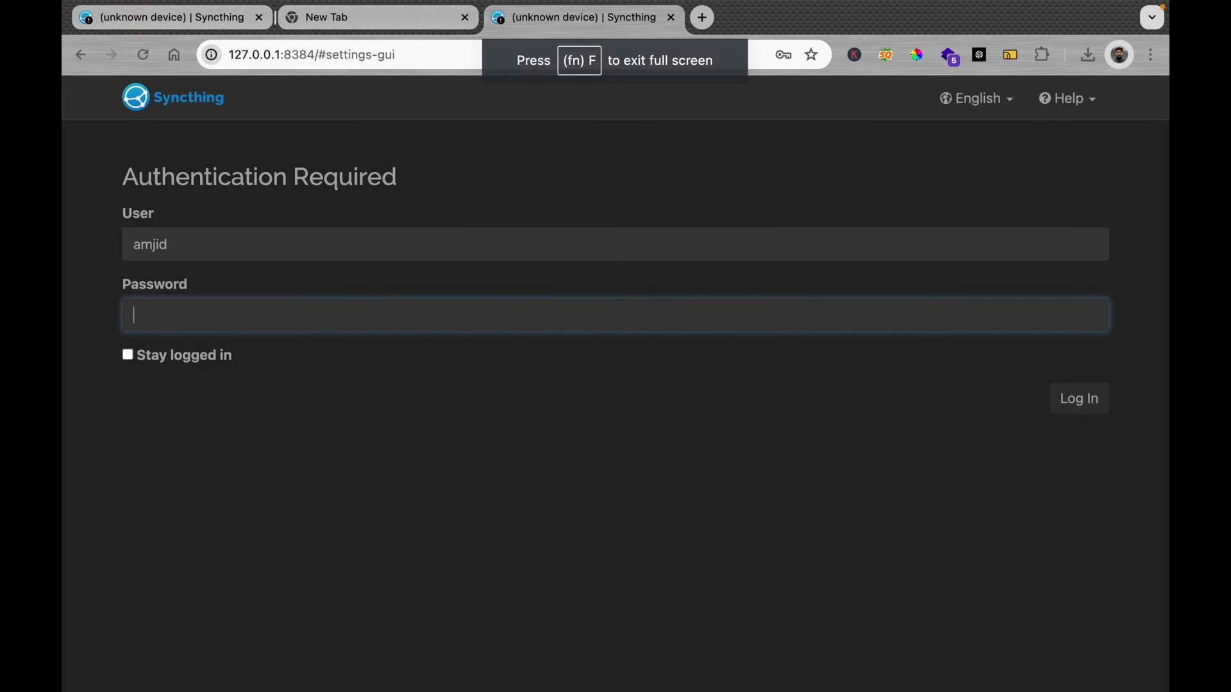
type("•••••••••")
key("Return")
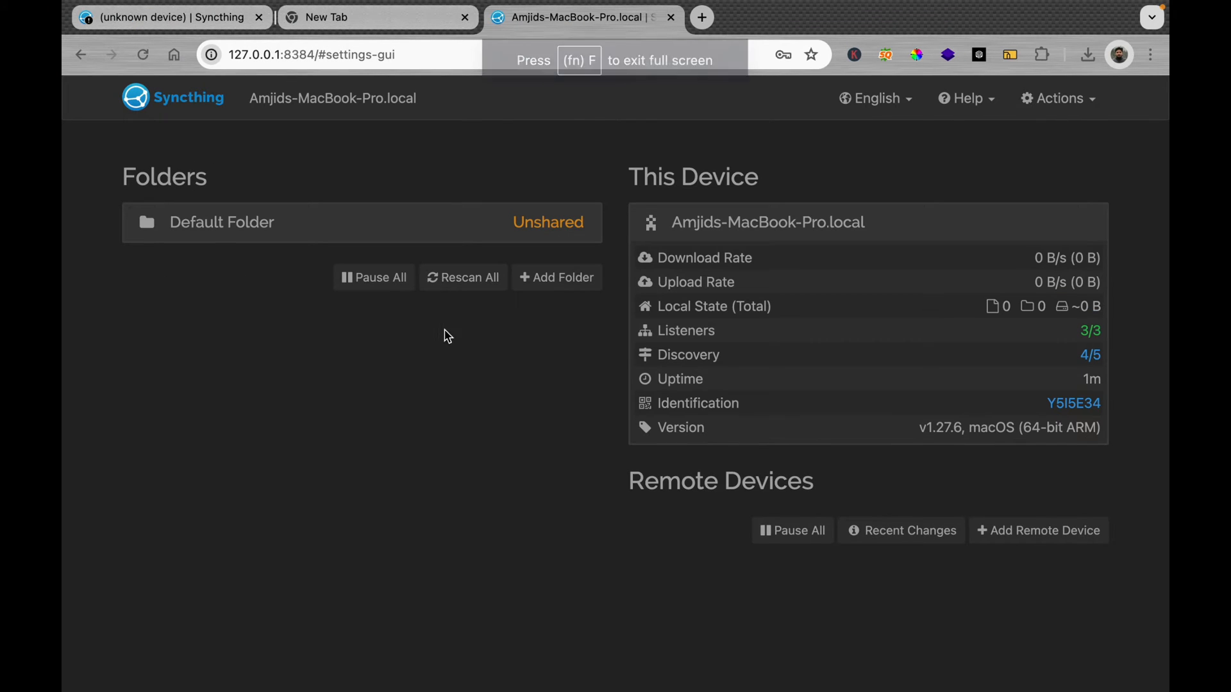
Step: Remove the Default Folder from its edit settings and close the duplicate tab
left_click(544, 225)
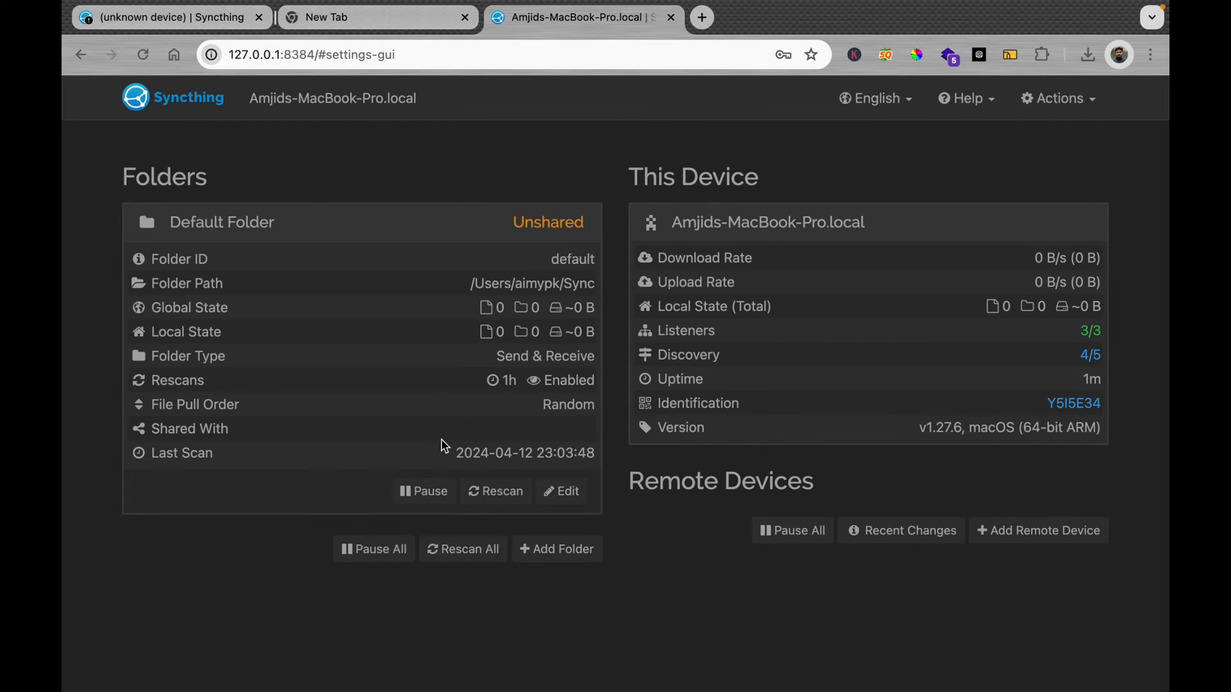
left_click(557, 491)
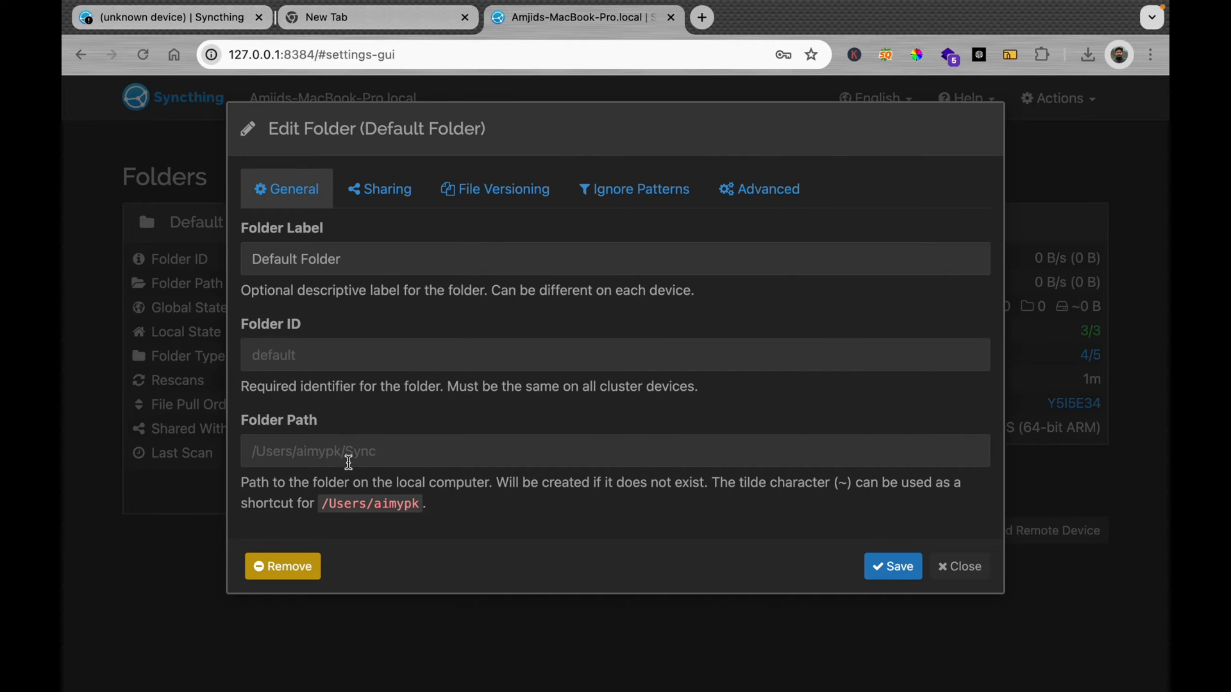
left_click(297, 567)
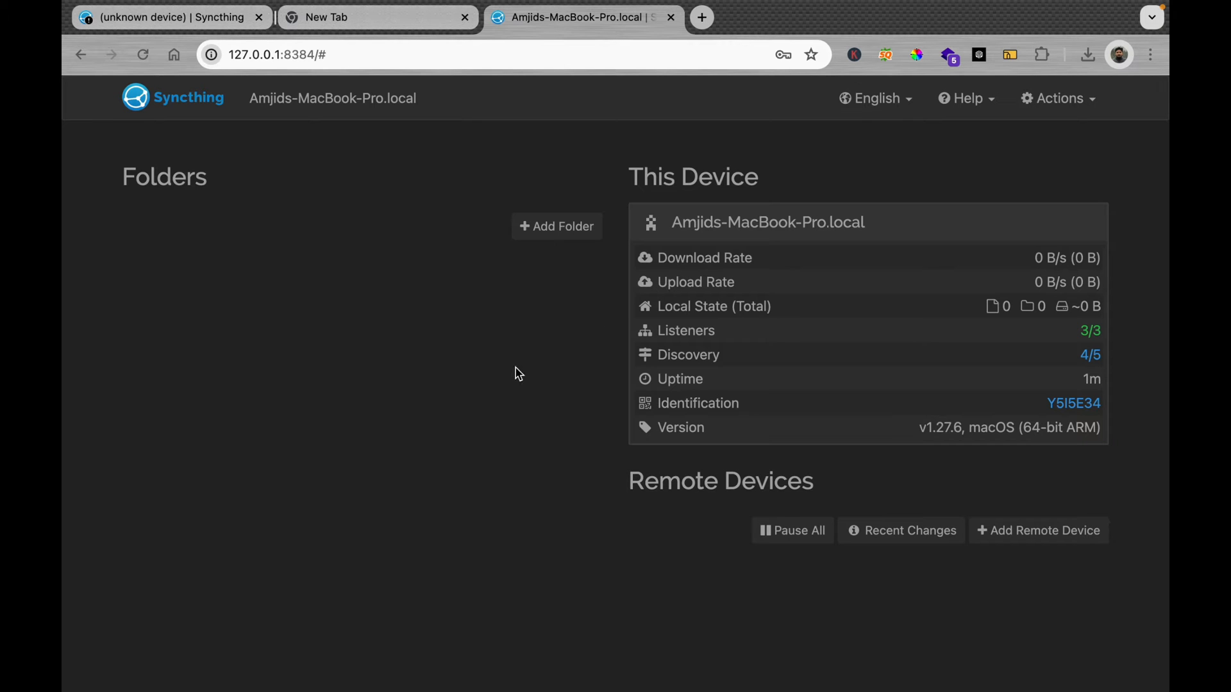
key("super+w")
Step: Load TrueNAS SCALE at 192.168.240.10 in a new tab and sign in as admin
left_click(284, 21)
type("192.168.240.10")
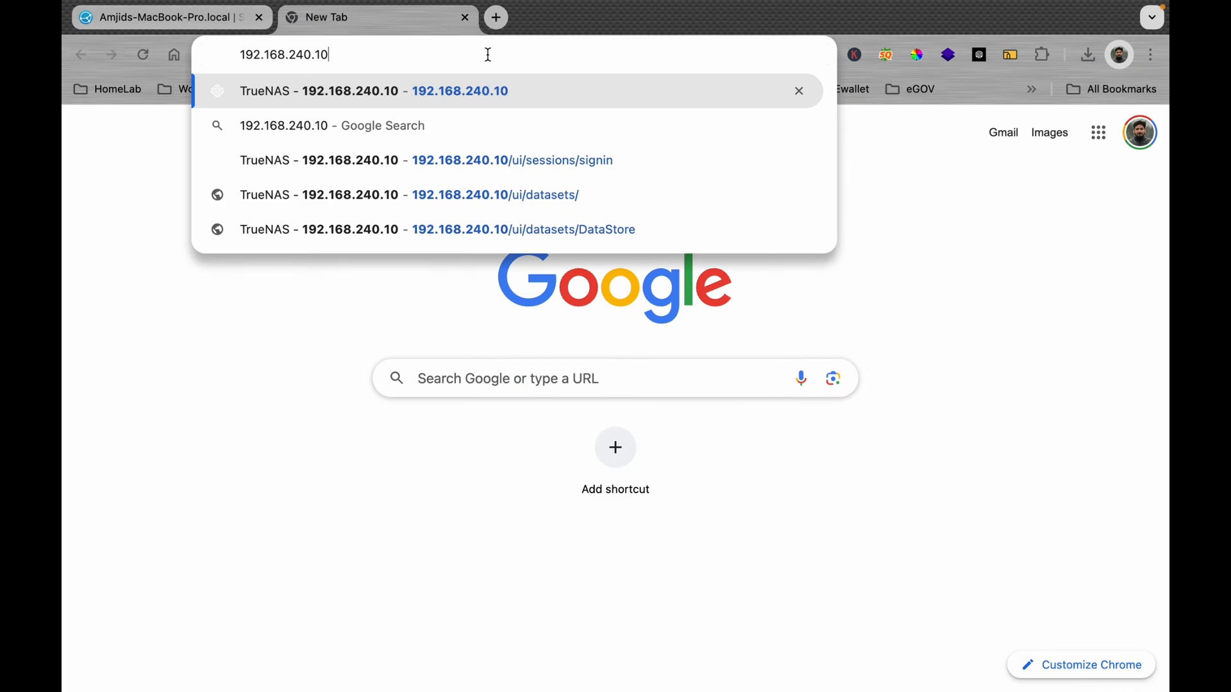
key("Return")
type("amjid")
key("Tab")
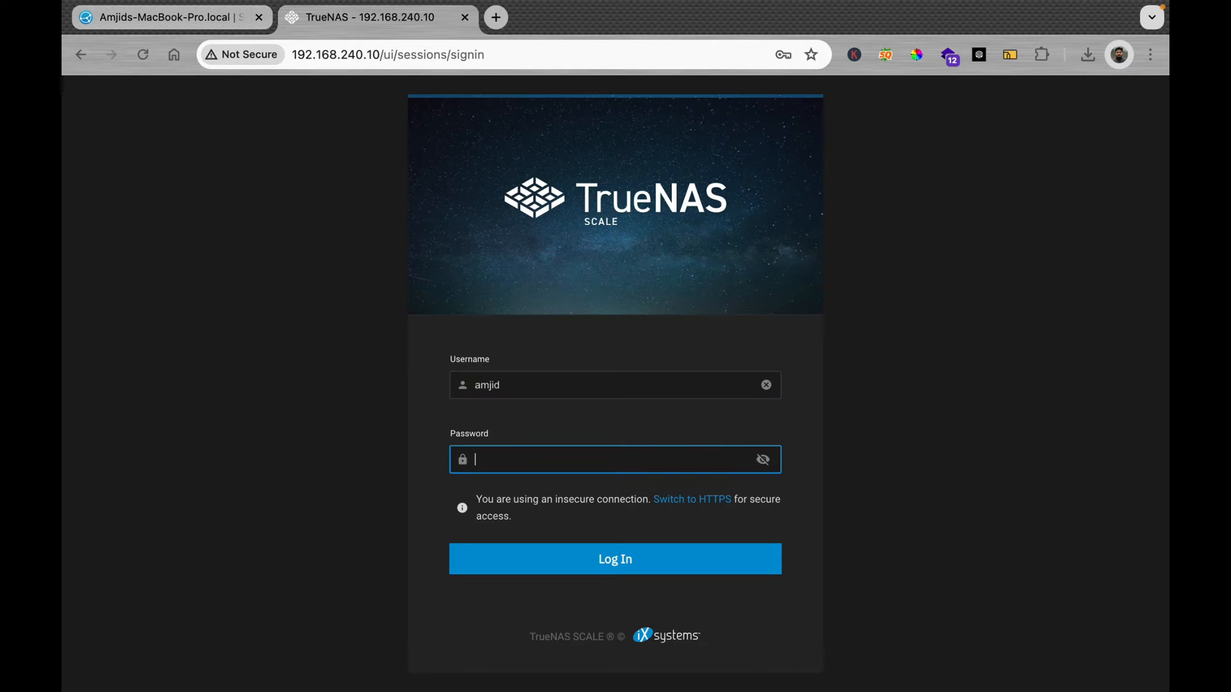
key("shift+Tab")
type("admin")
key("Tab")
type("••")
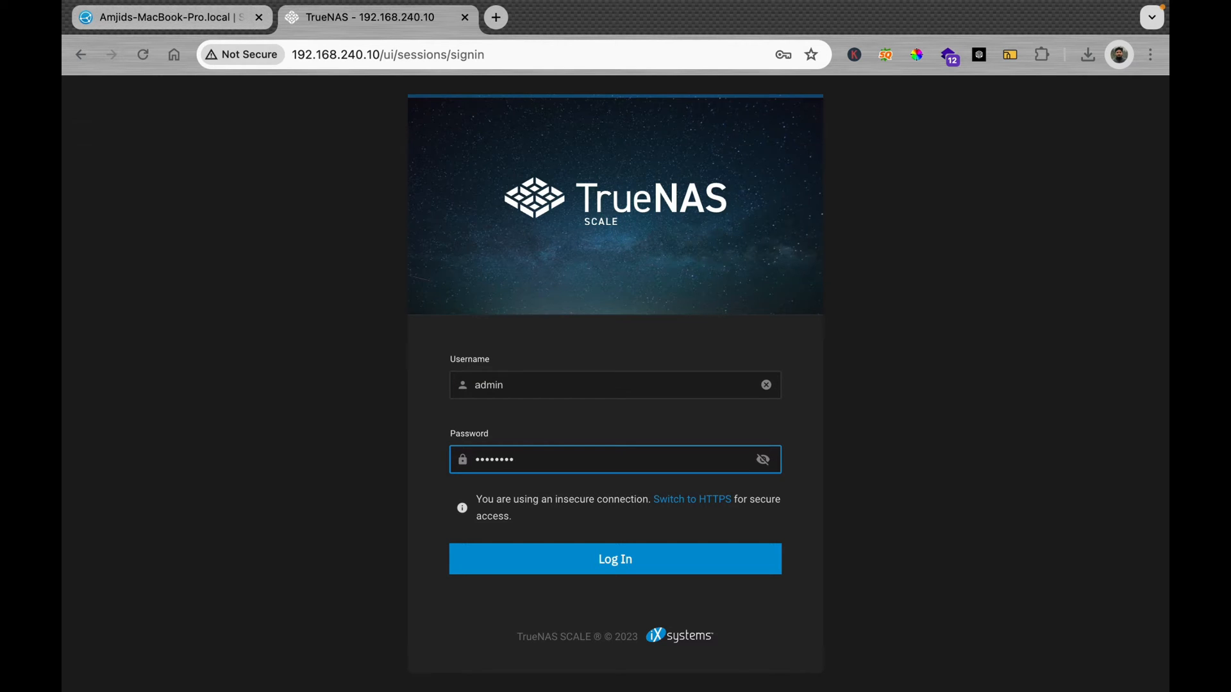
key("Return")
Step: Open the syncthing app's Web Portal from Apps and log in to the NAS dashboard
left_click(157, 470)
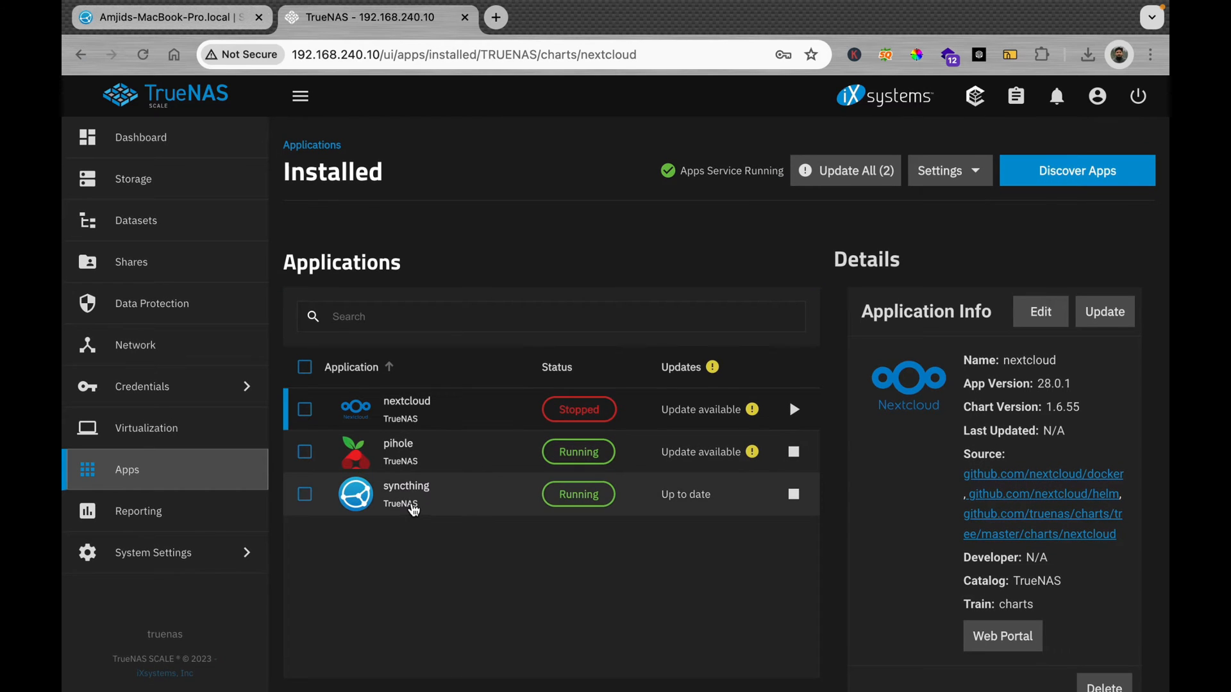
left_click(413, 511)
left_click(973, 617)
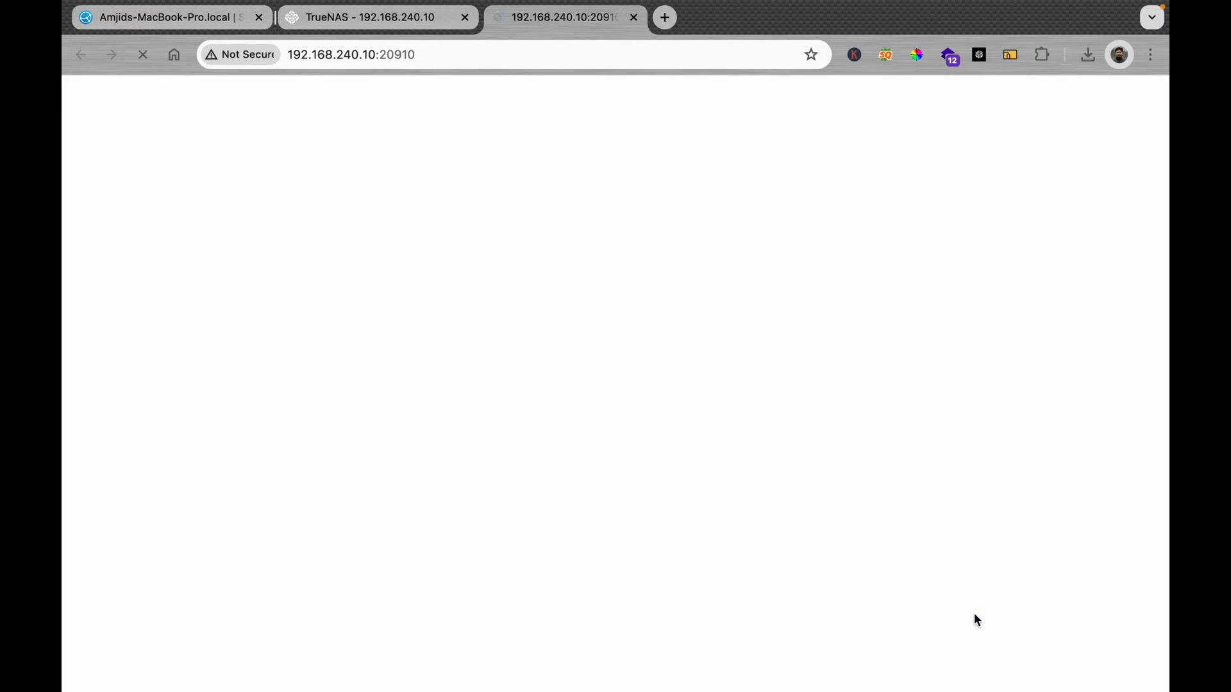
left_click(1079, 401)
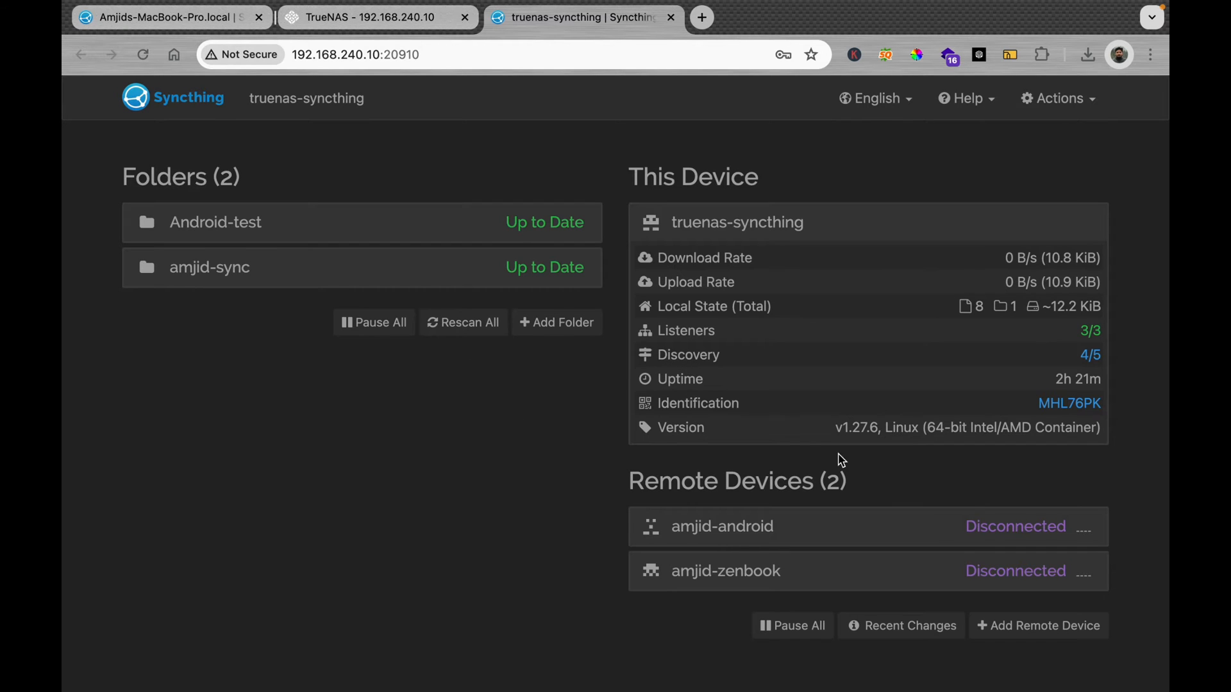
Step: Inspect the NAS sync folder's details, cancel an Add Remote Device attempt, and return to the Mac tab
left_click(220, 25)
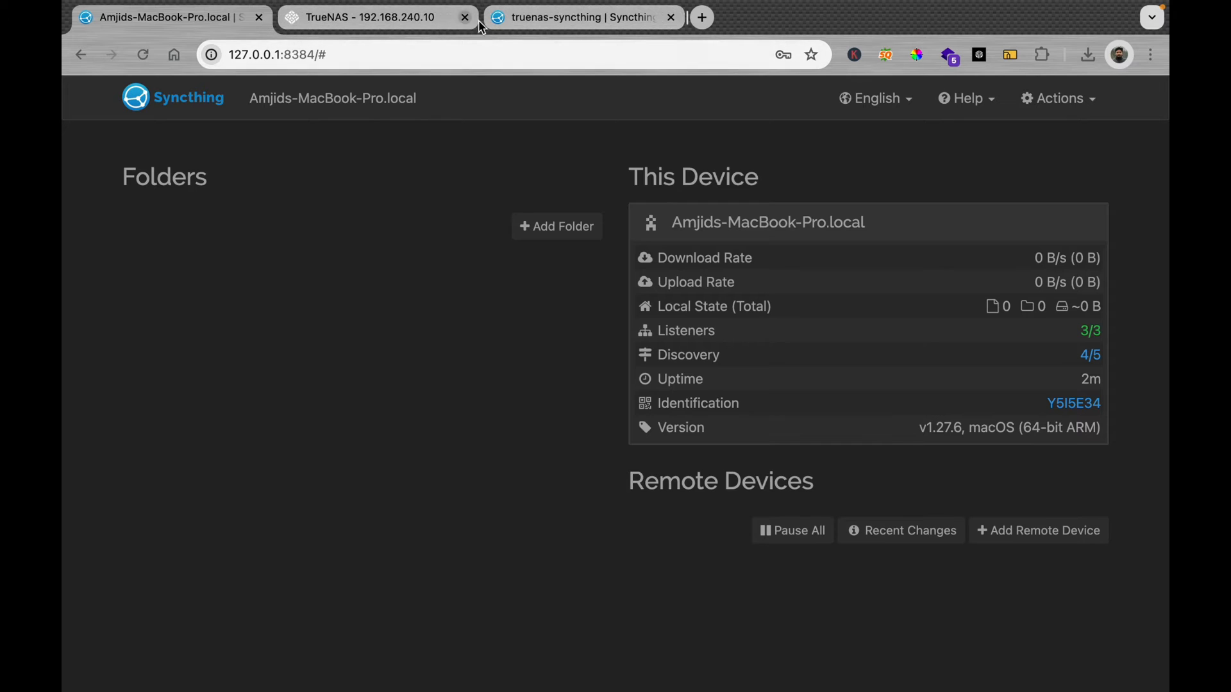
left_click(527, 18)
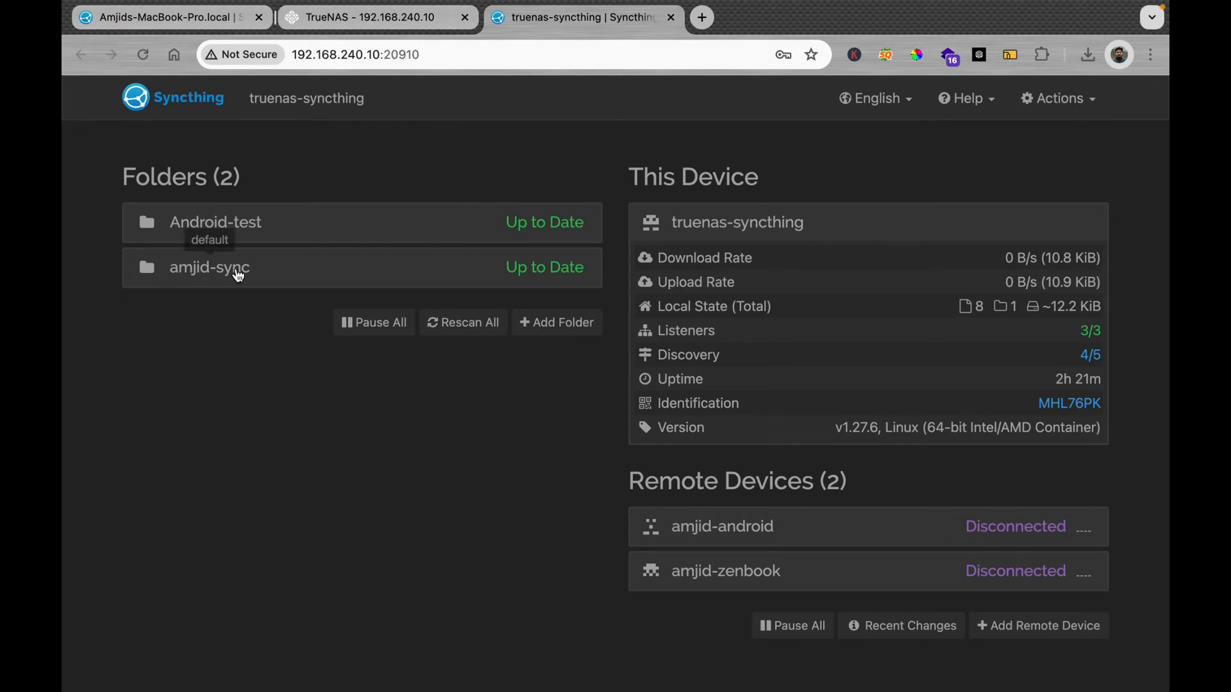
left_click(228, 274)
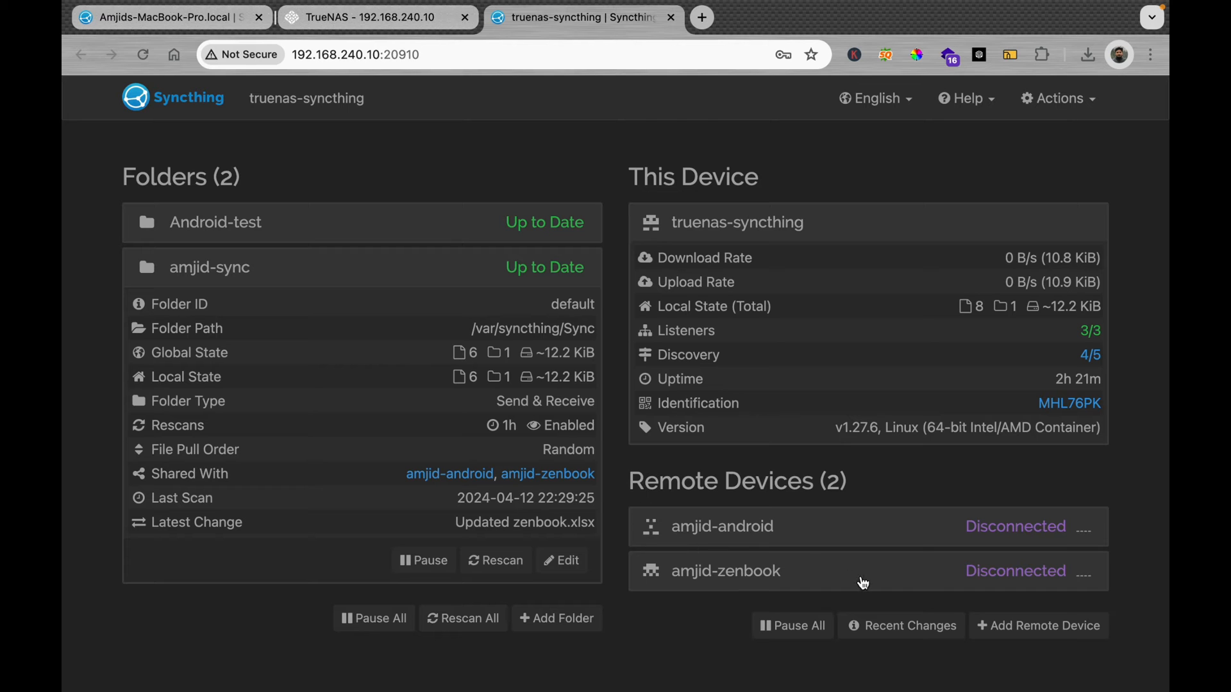
left_click(1019, 632)
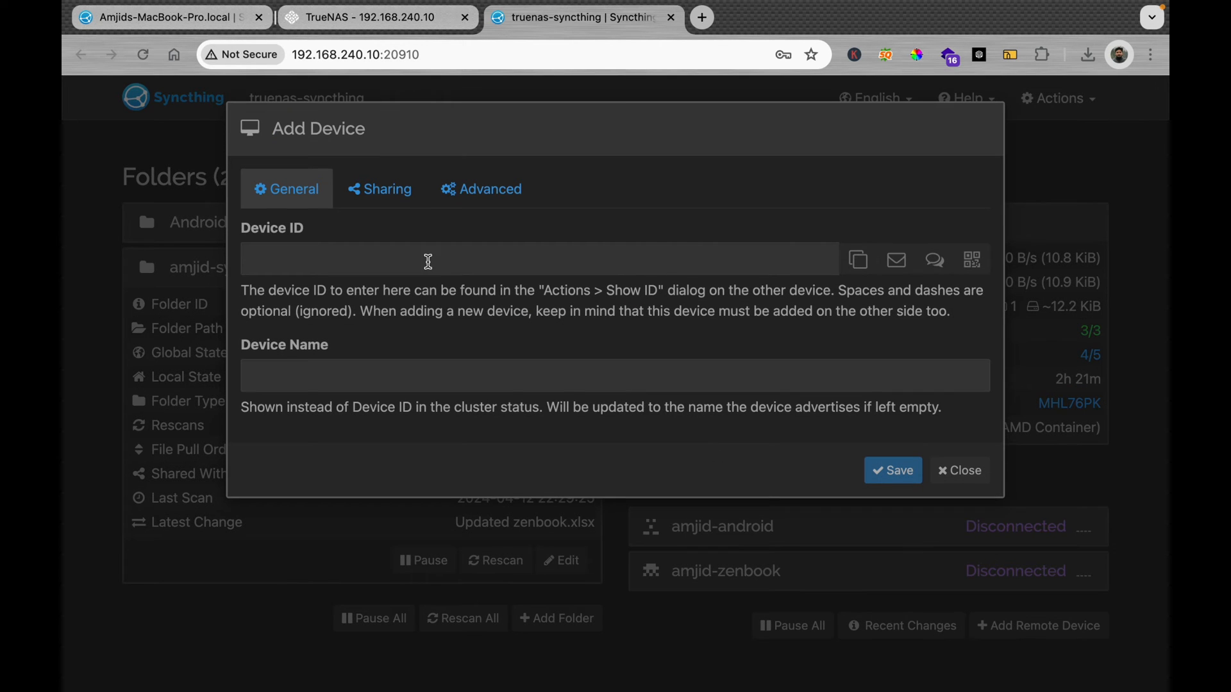
left_click(346, 260)
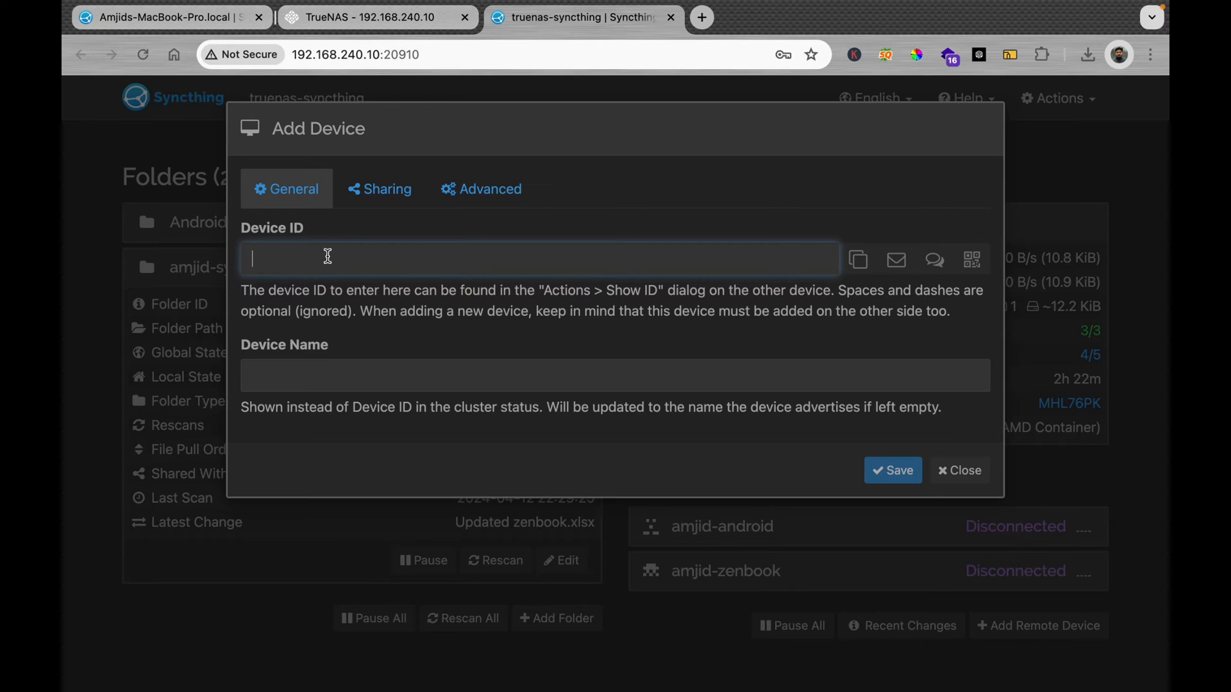
left_click(974, 459)
left_click(182, 25)
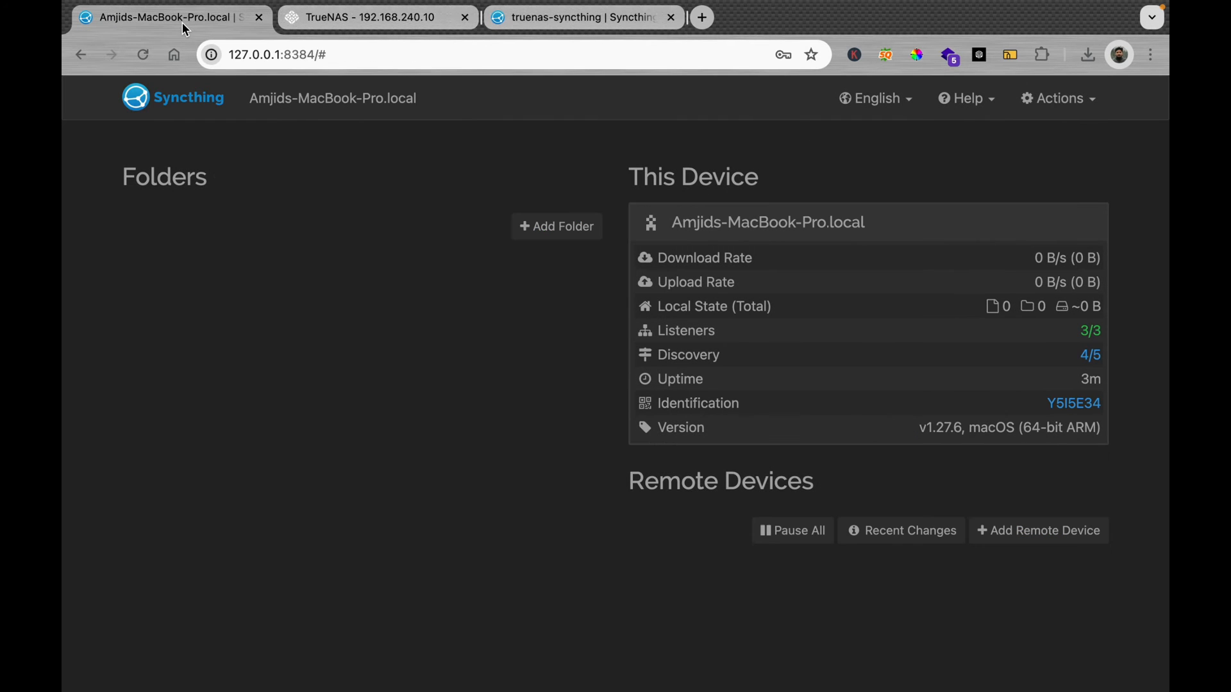
left_click(1060, 99)
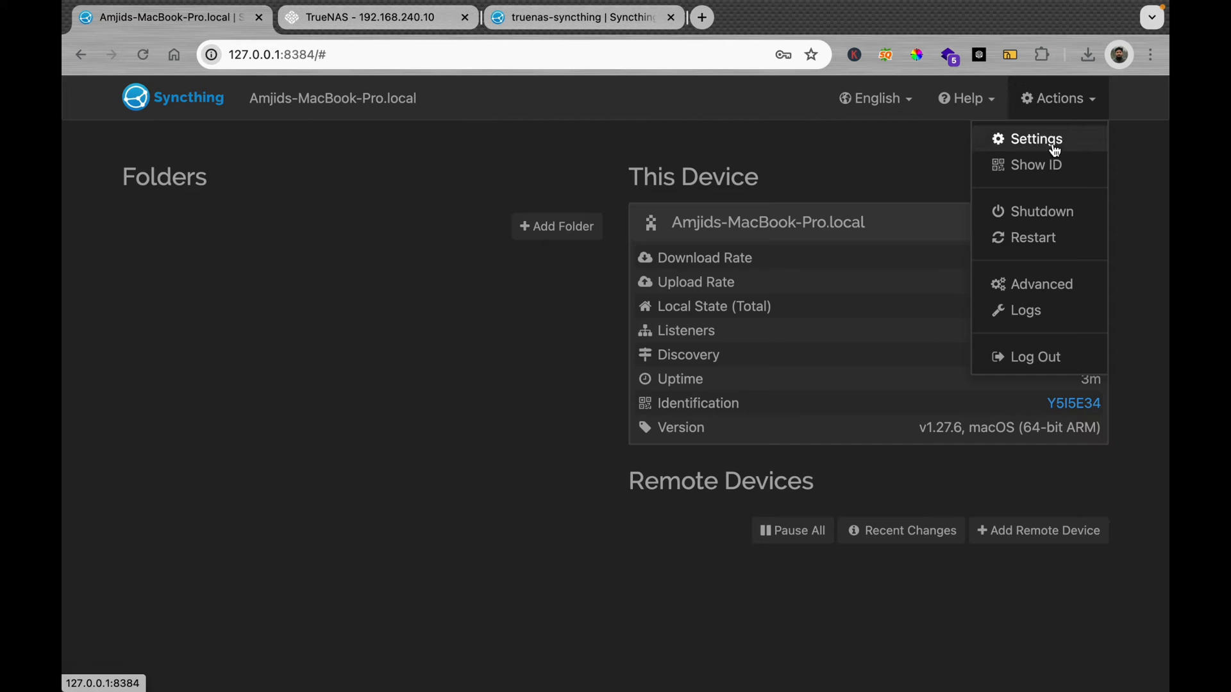
left_click(1066, 175)
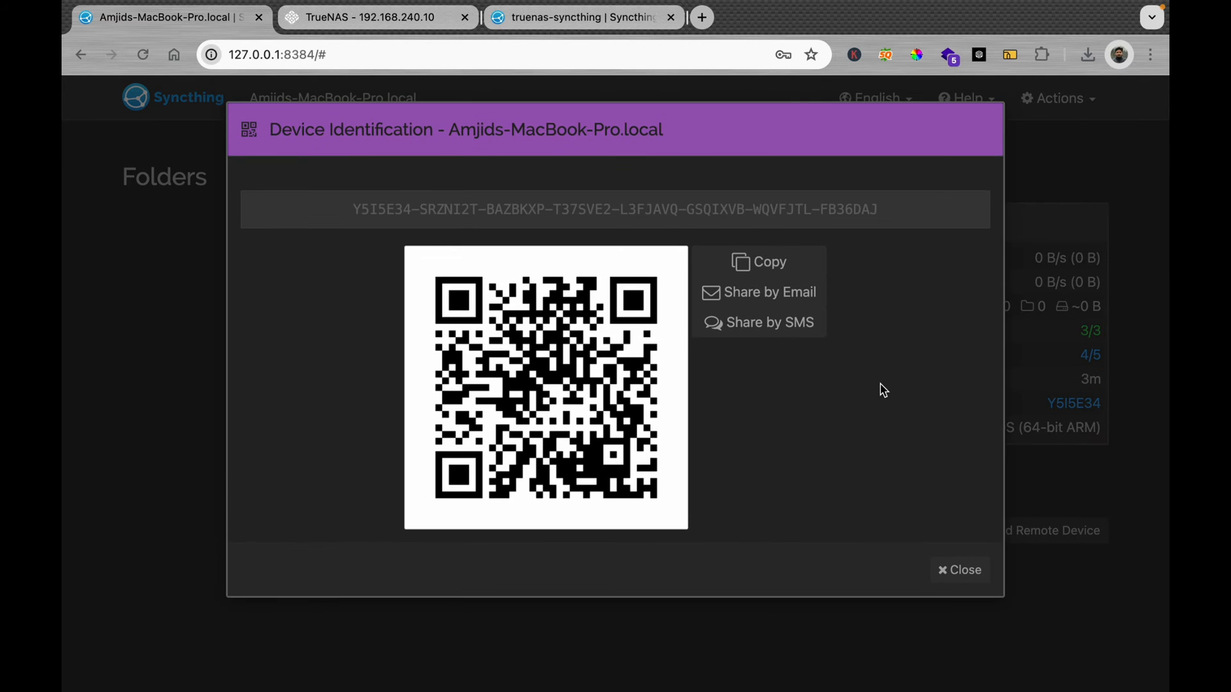
left_click(944, 564)
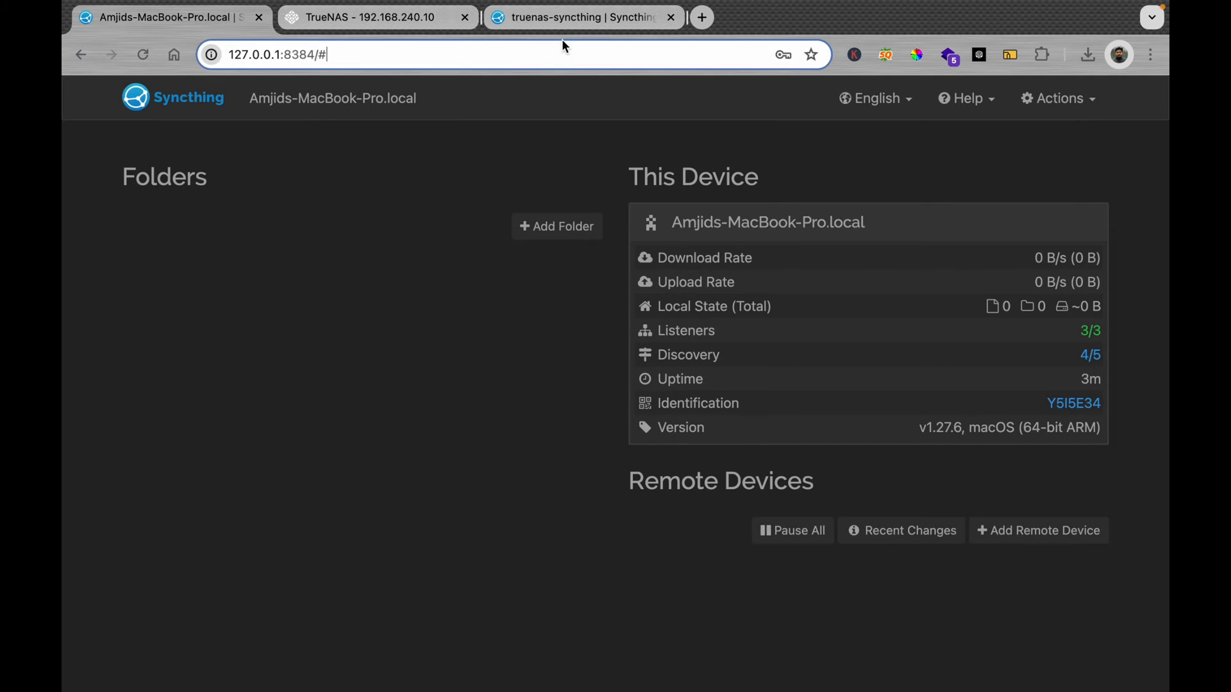
left_click(580, 26)
left_click(1059, 99)
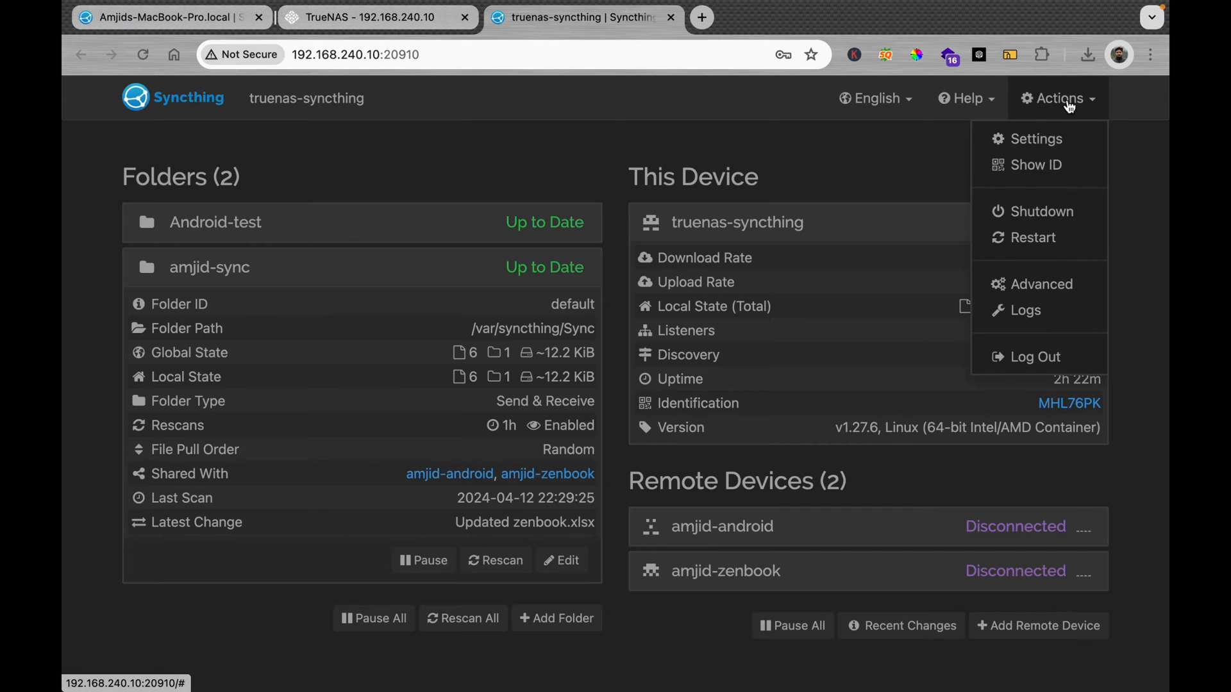
left_click(1055, 168)
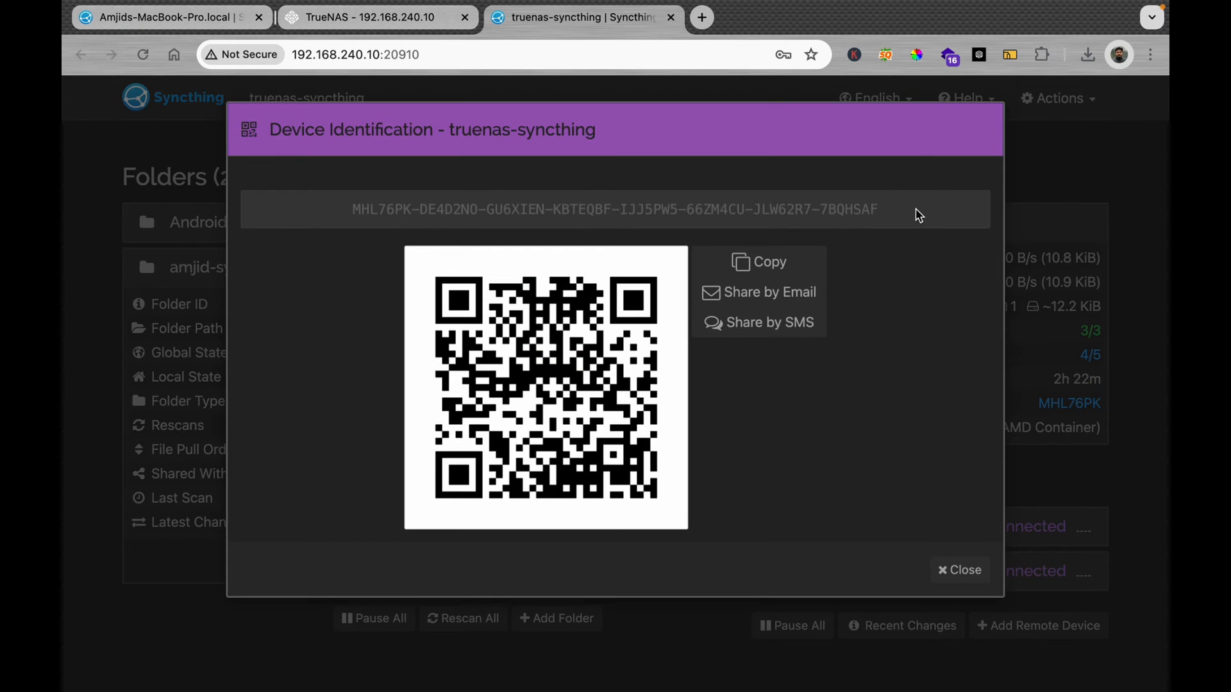
left_click(759, 265)
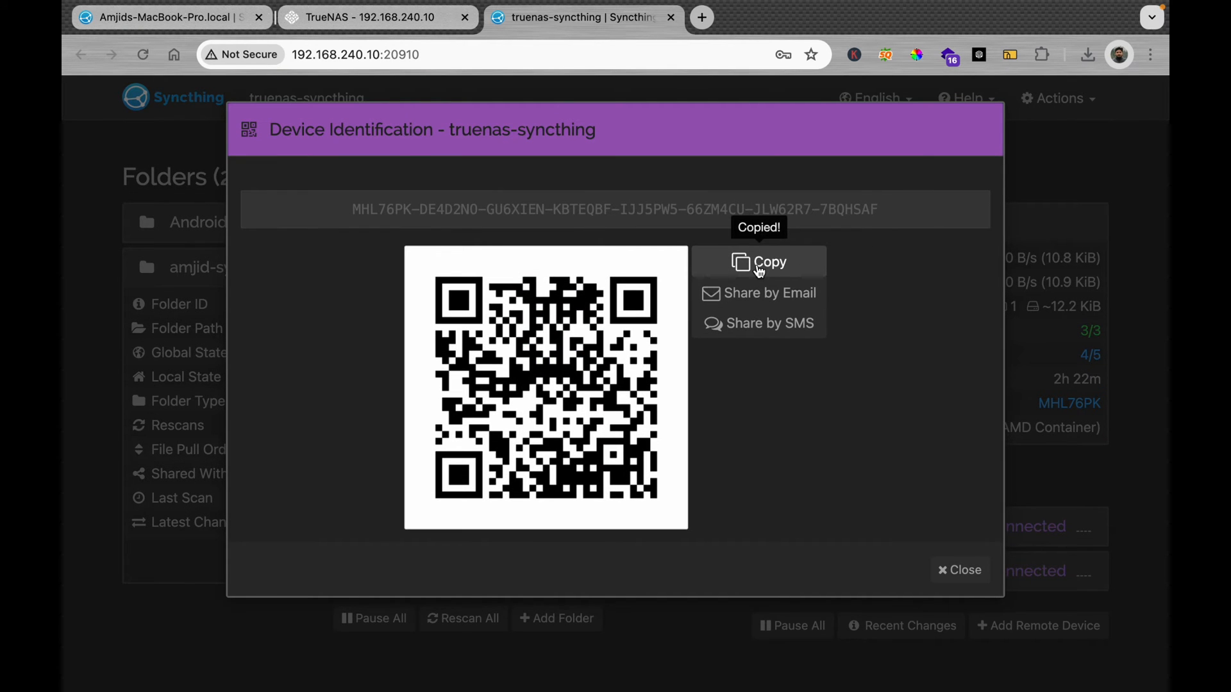
Step: On the Mac, add a remote device with the pasted TrueNAS ID named truenas-syncthing
left_click(168, 17)
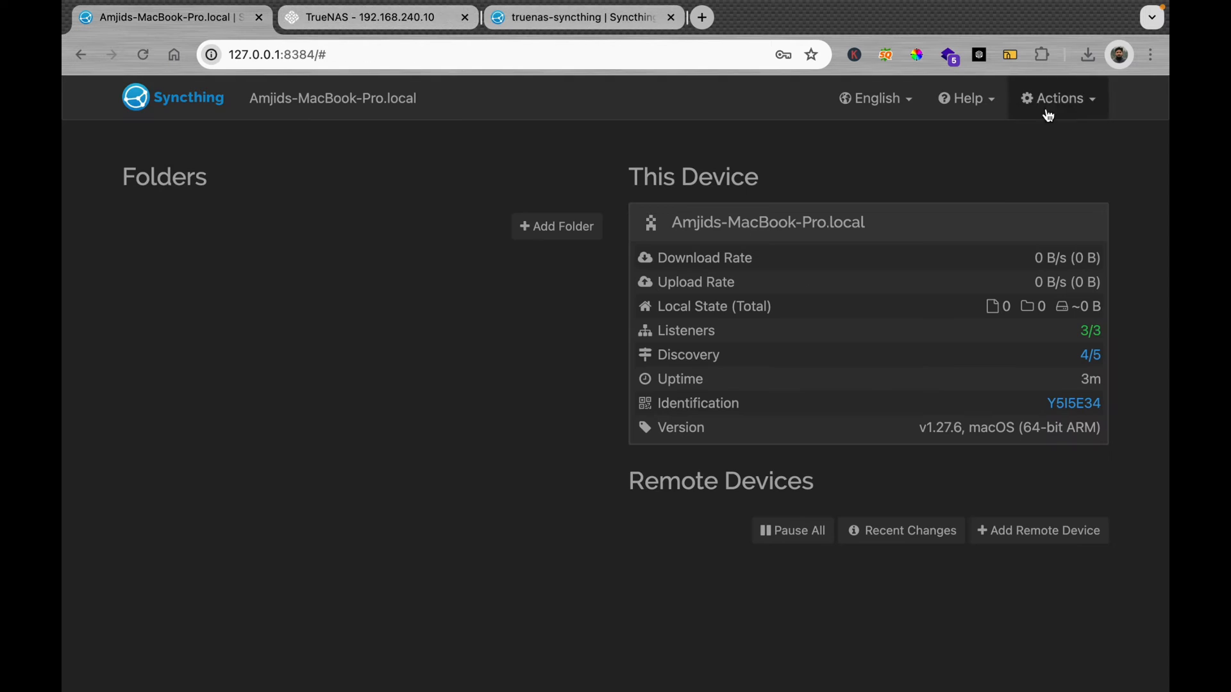
left_click(1032, 532)
left_click(498, 255)
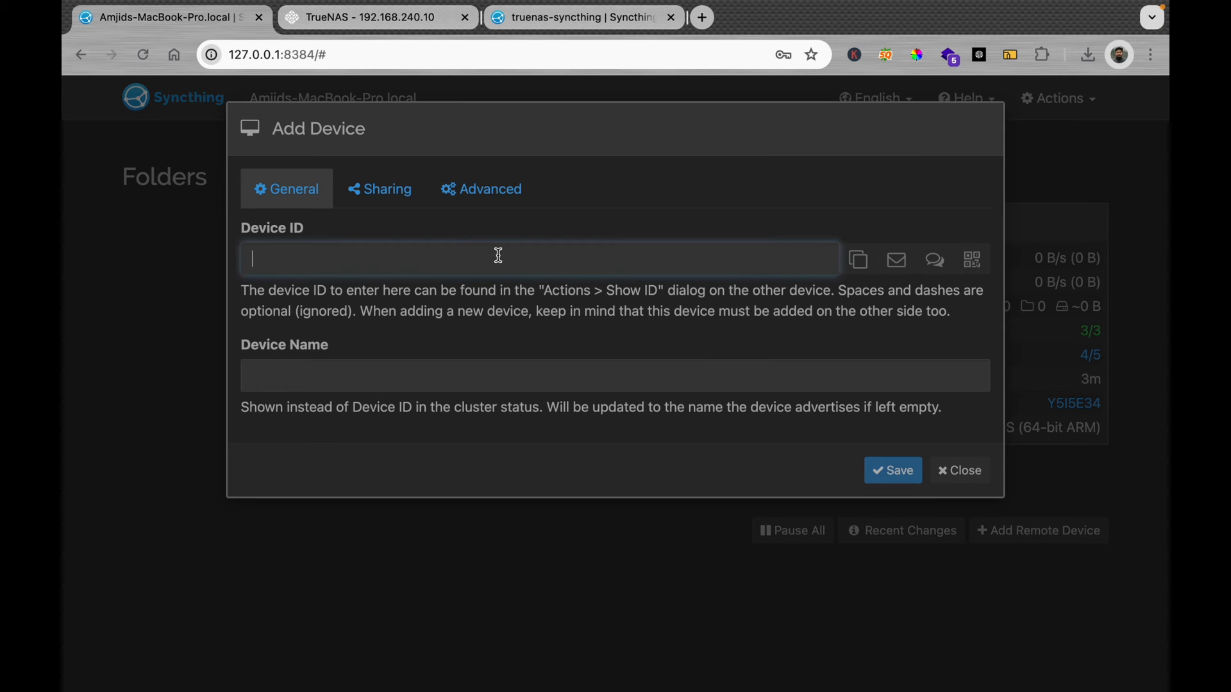
key("super+v")
left_click(458, 368)
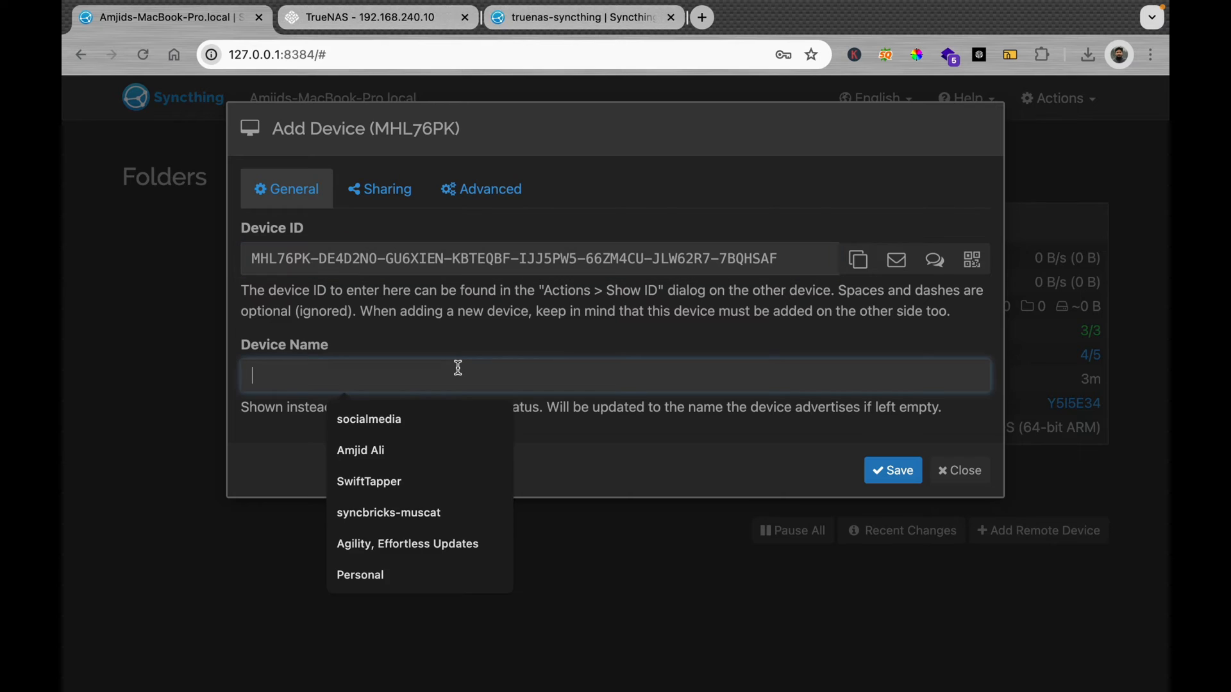
type("truenas-sync")
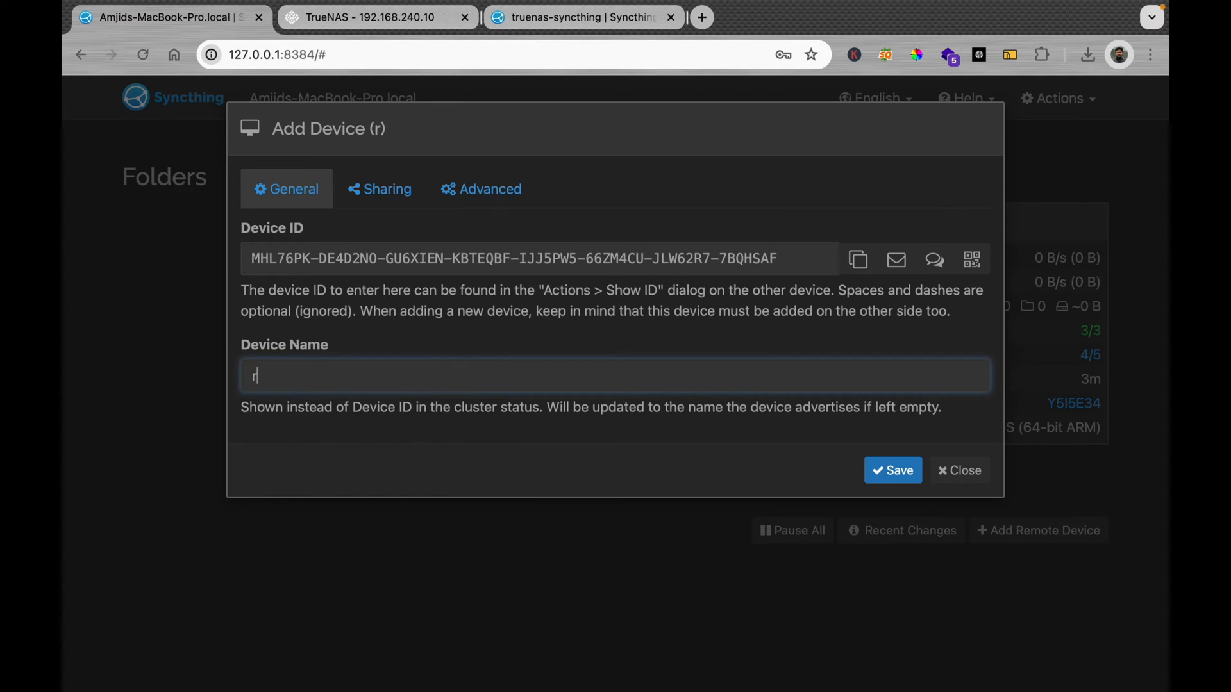
type("thing")
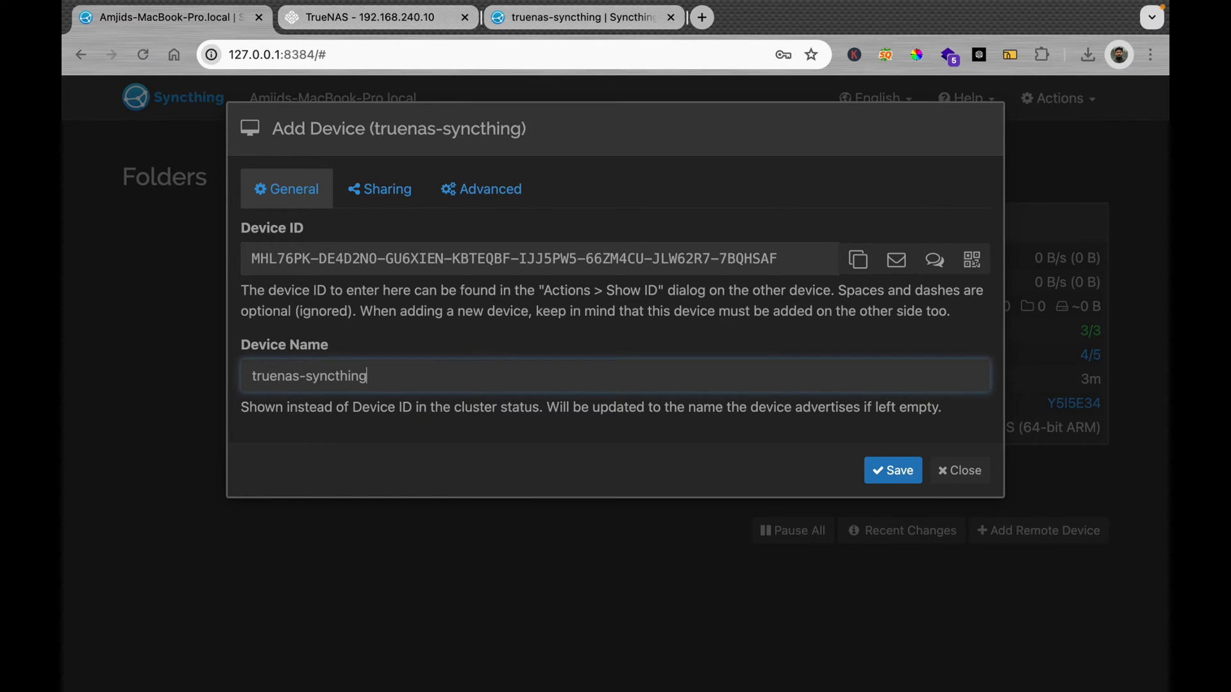
left_click(899, 477)
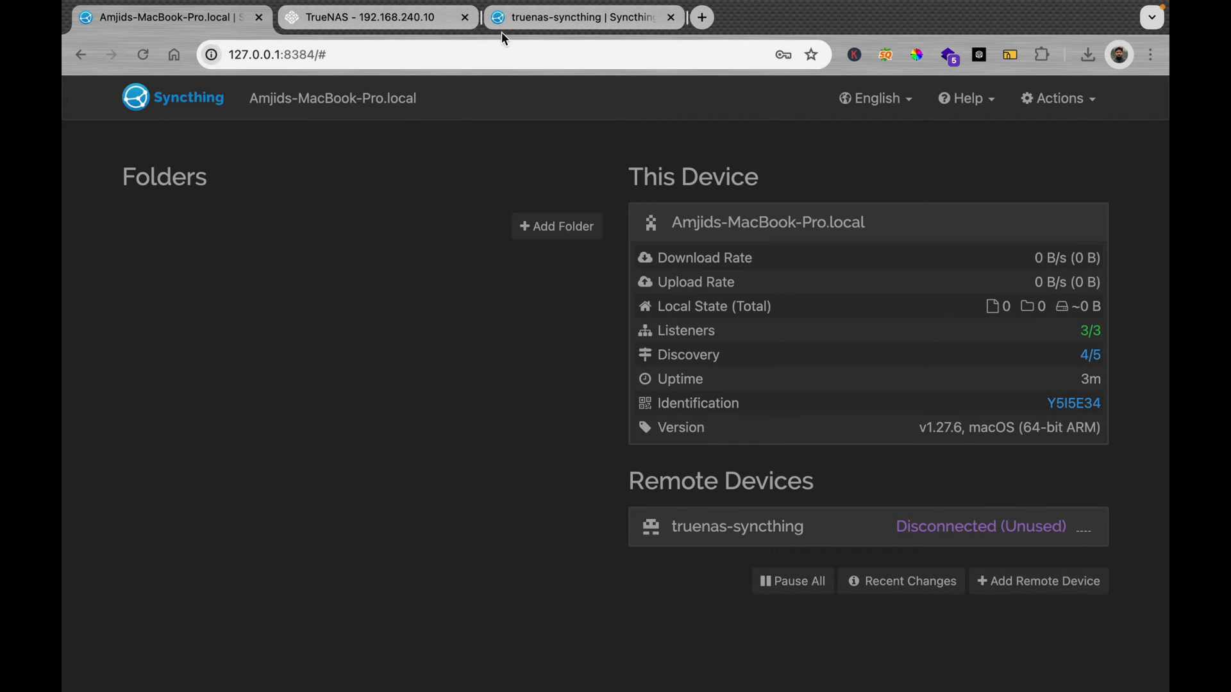
left_click(530, 24)
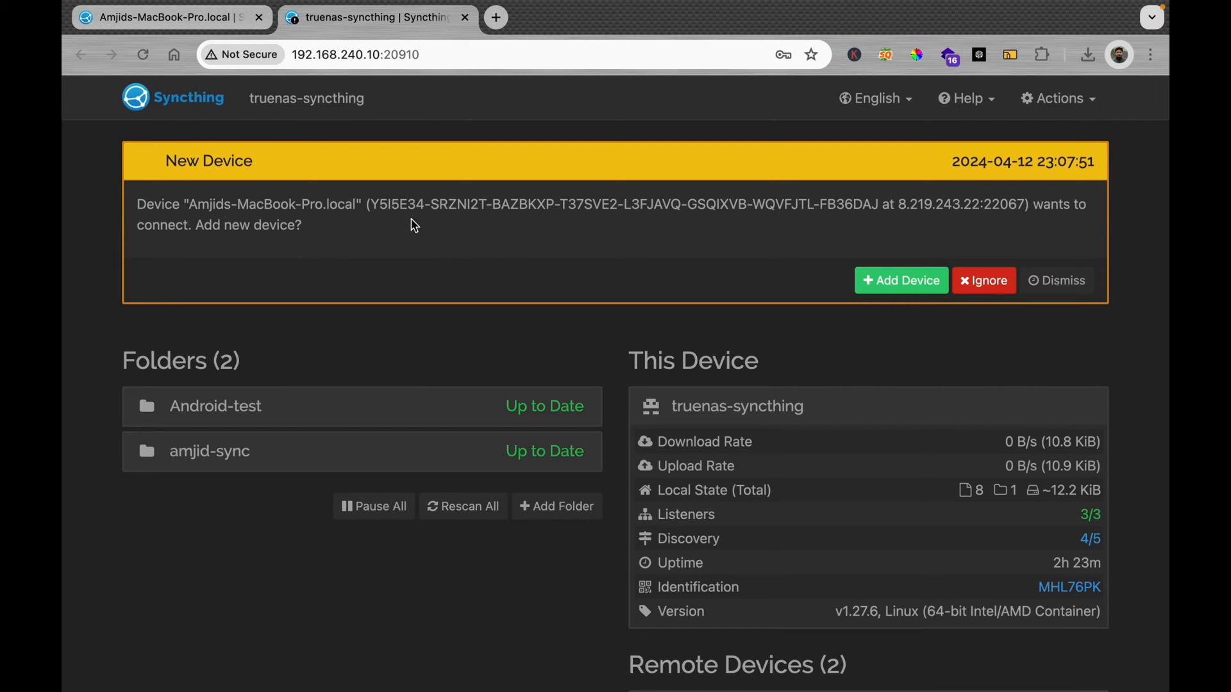
Step: Accept and save the MacBook as a device on the NAS, then check the connection on both sides
left_click(936, 287)
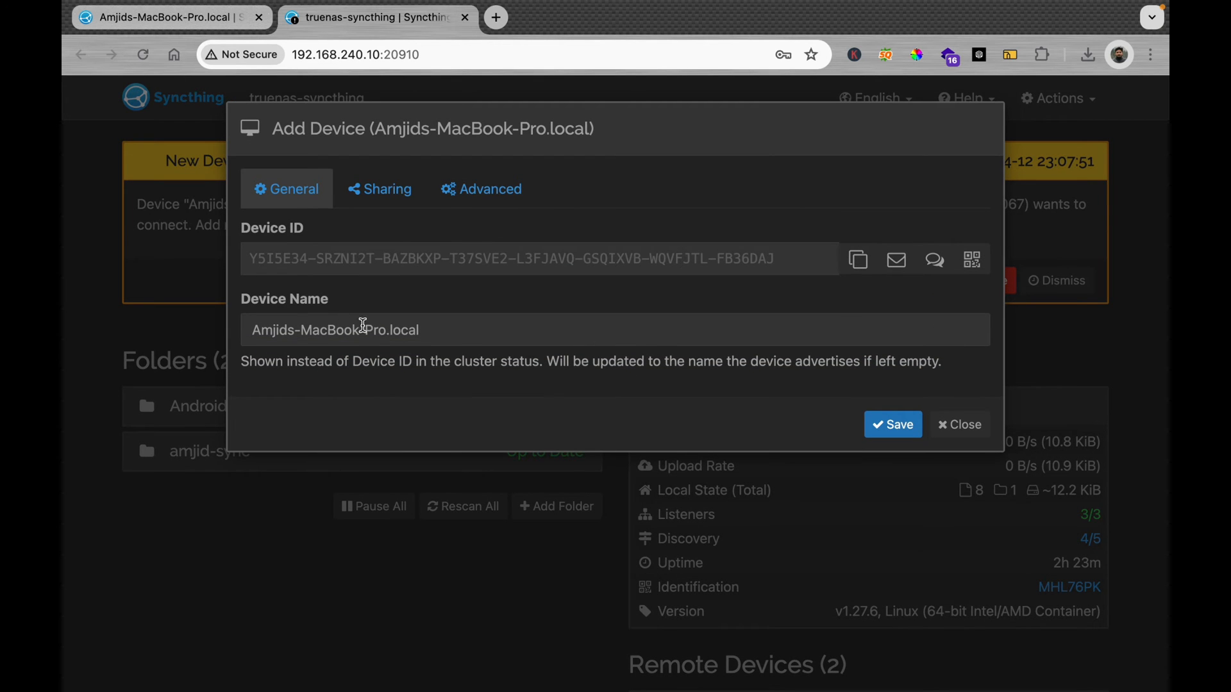
left_click(366, 190)
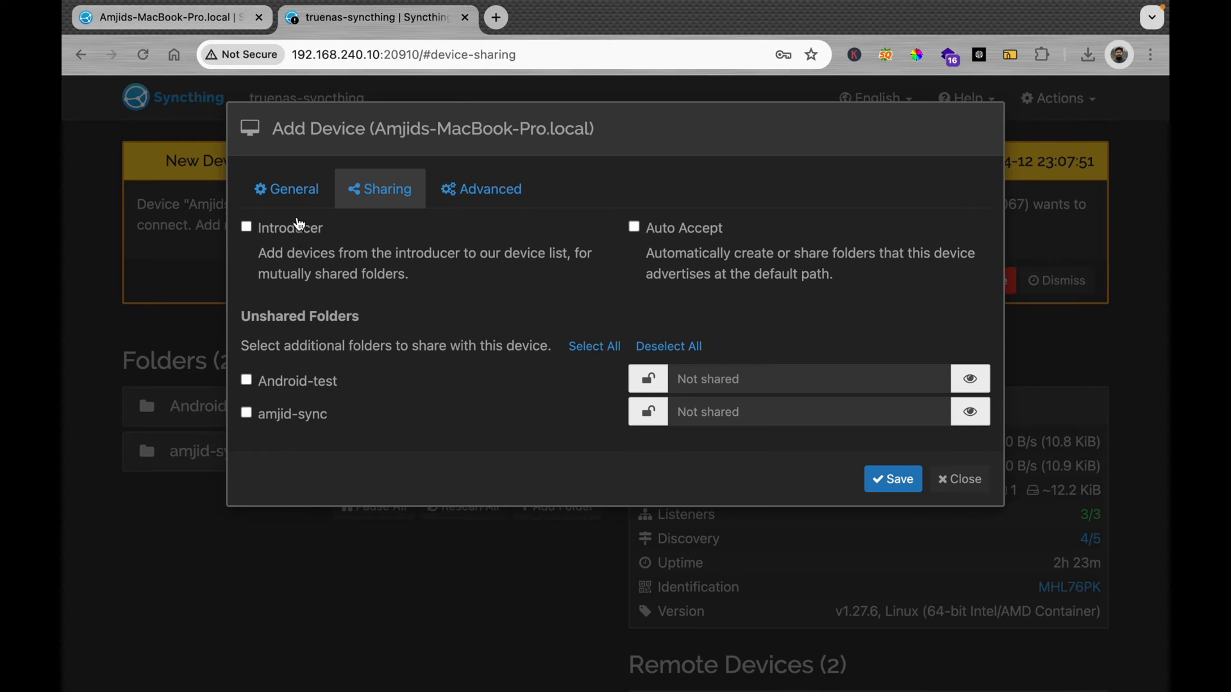
left_click(285, 189)
left_click(890, 424)
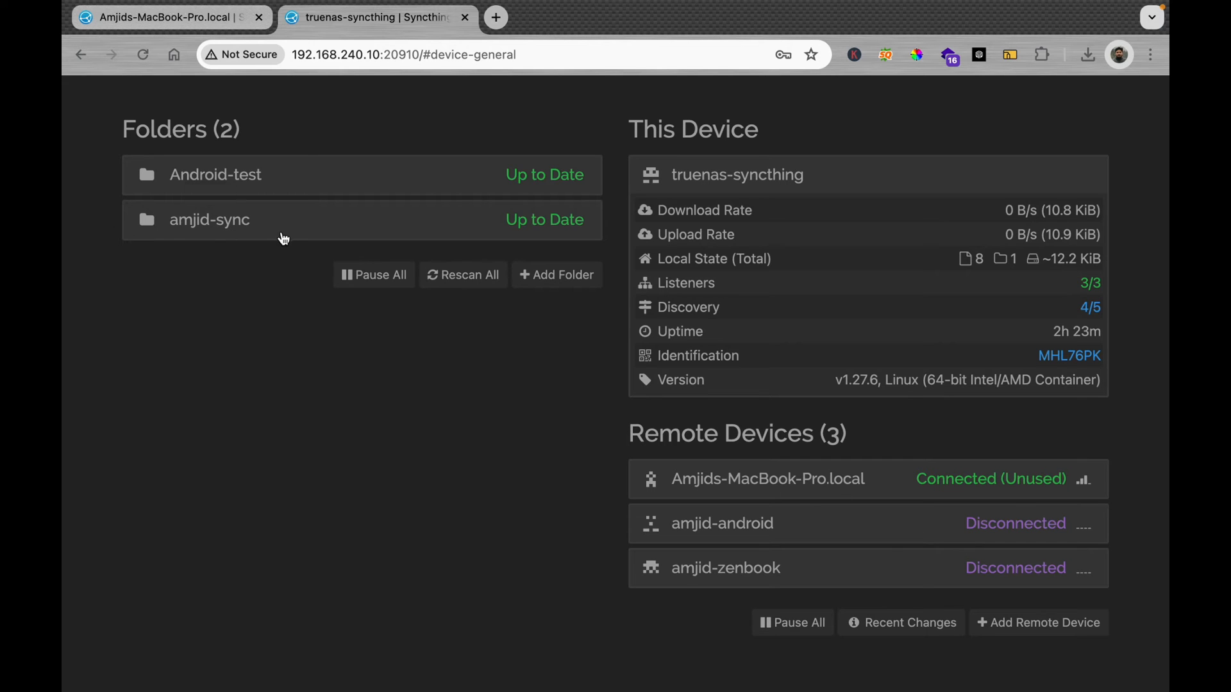
mouse_move(152, 6)
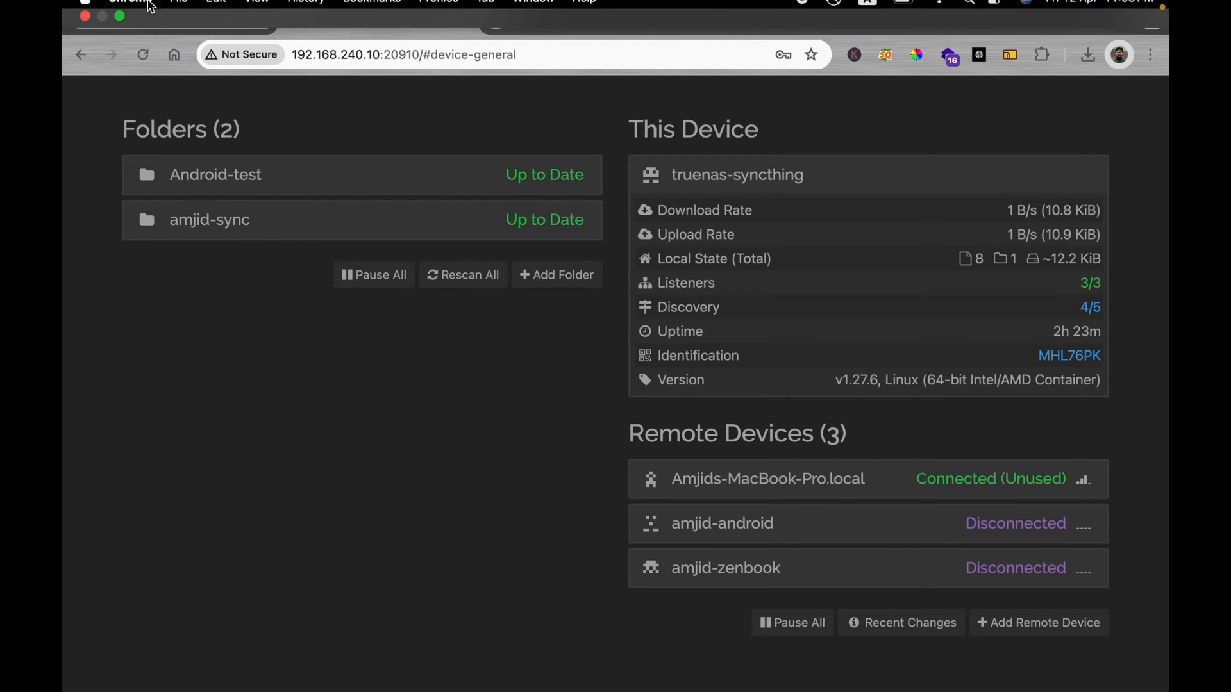
left_click(131, 25)
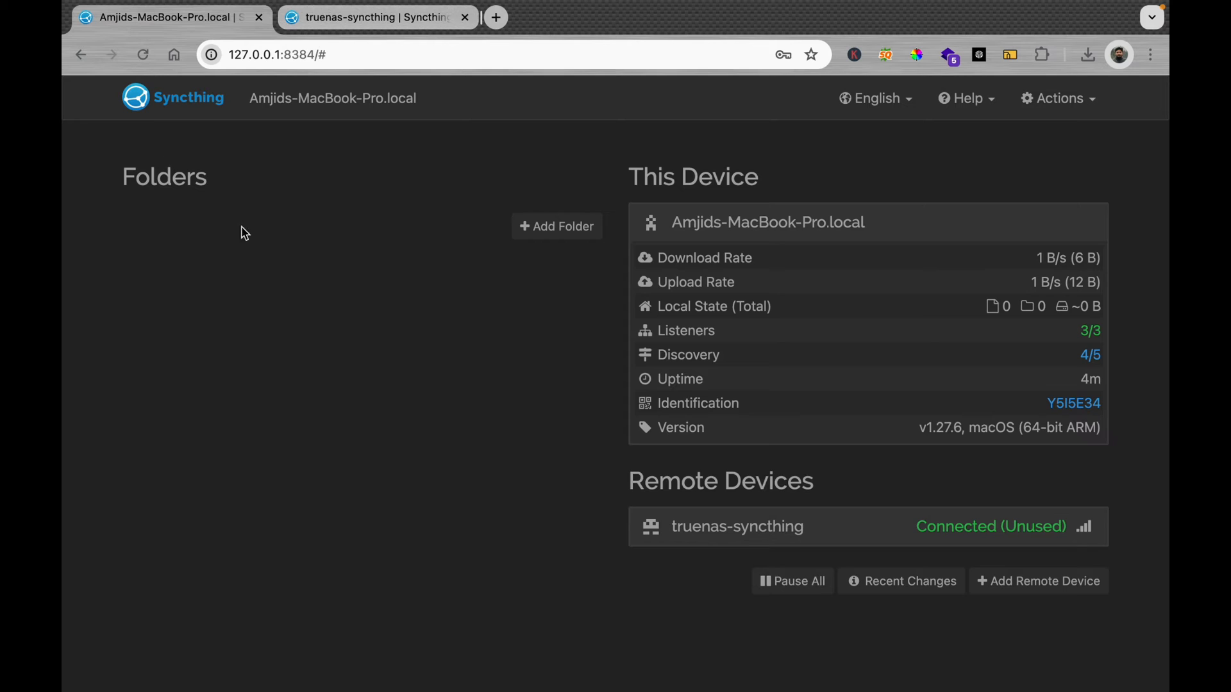
left_click(345, 26)
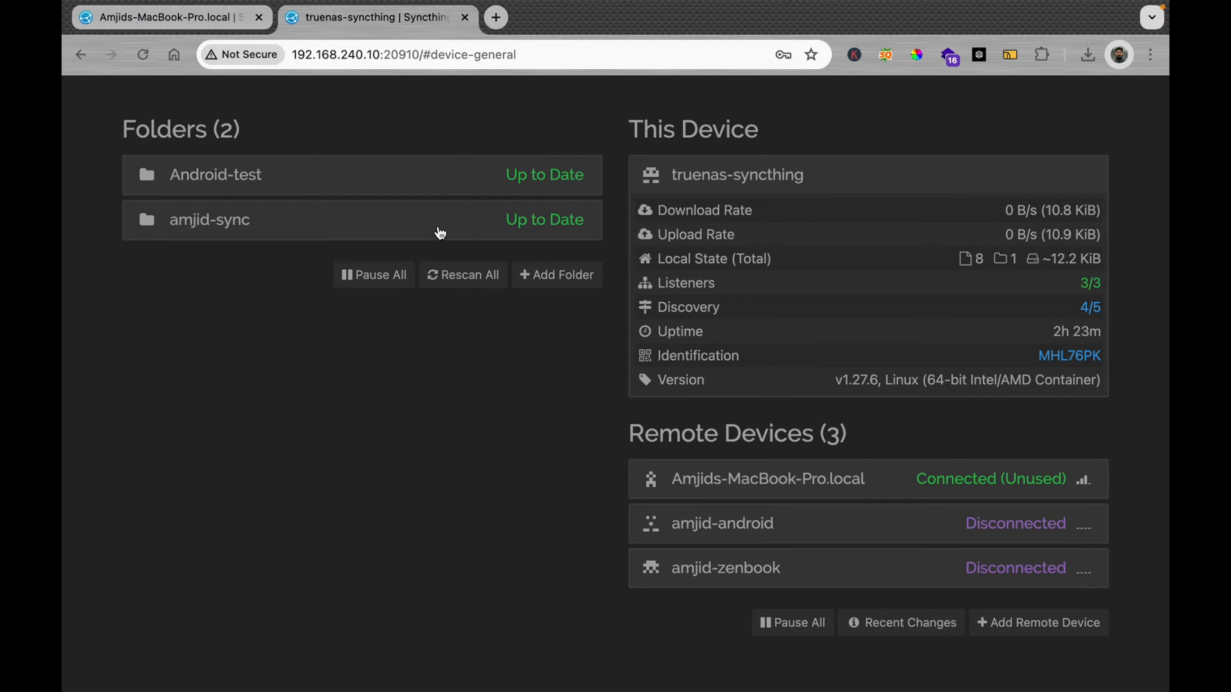
left_click(440, 232)
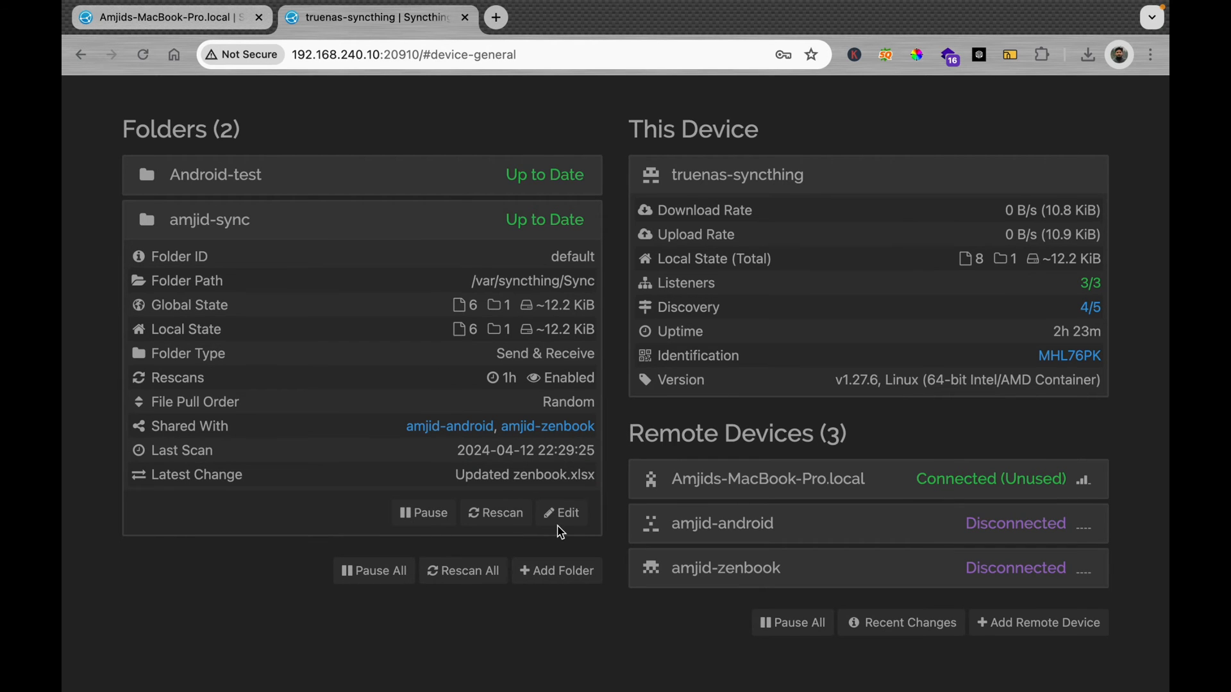
Step: Tick the MacBook on the NAS amjid-sync folder's Sharing tab and save
left_click(560, 524)
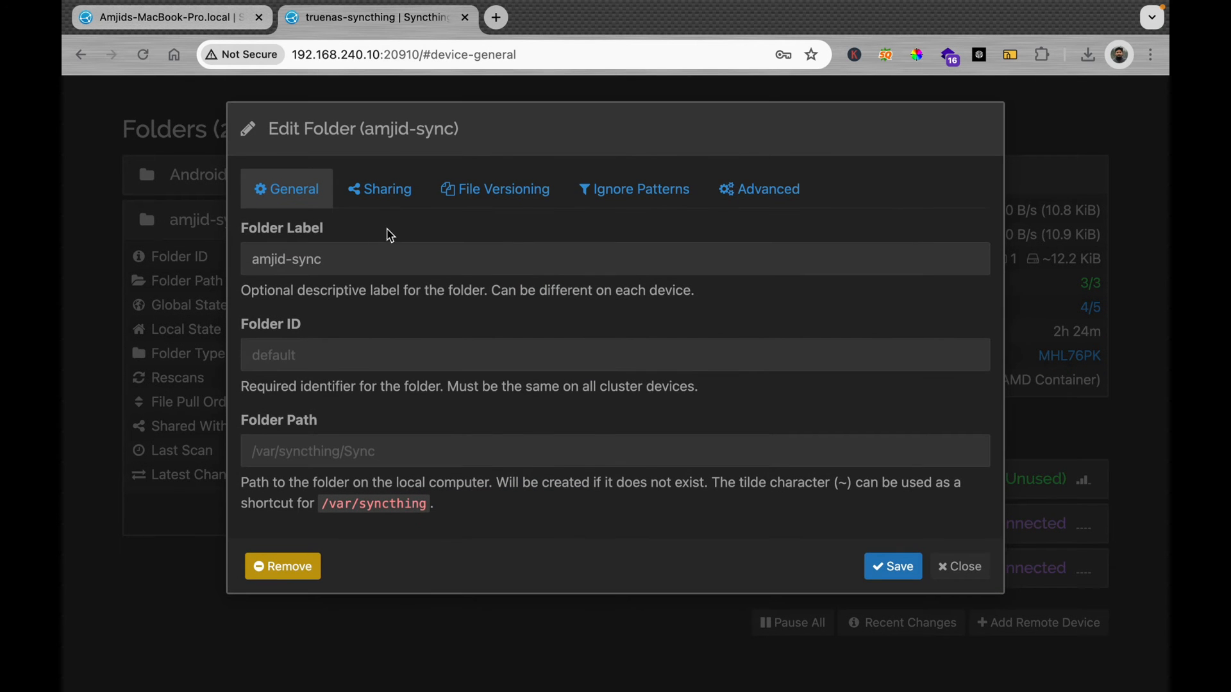
left_click(385, 205)
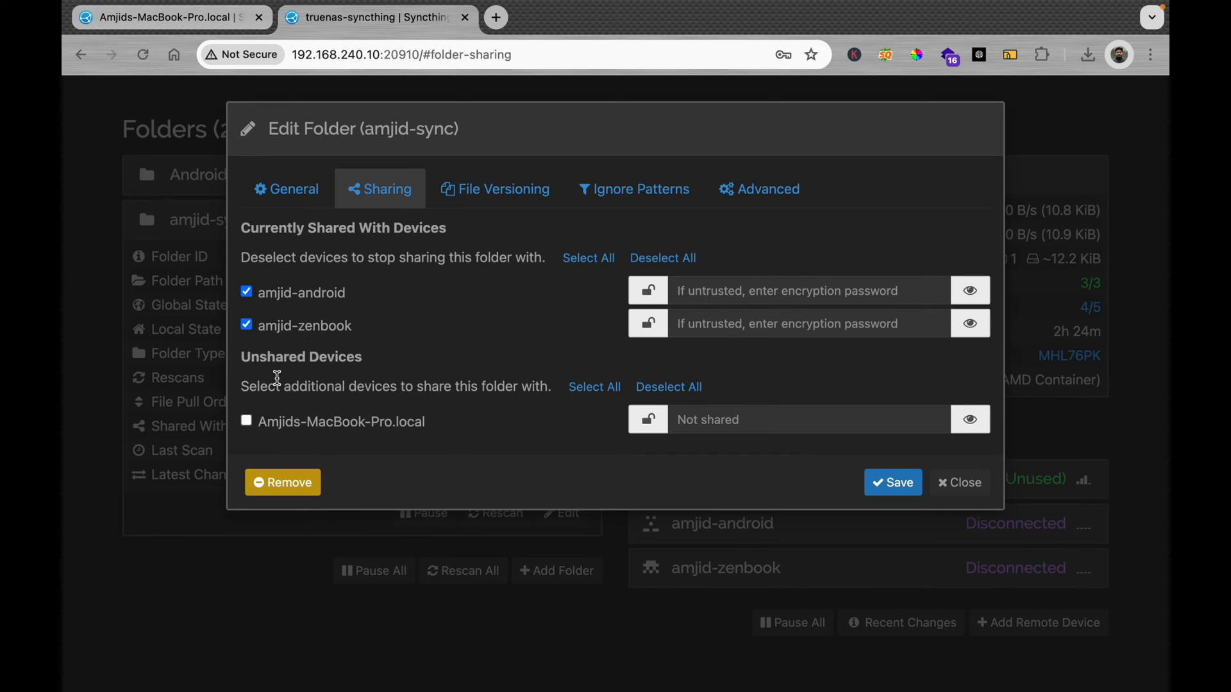
left_click(247, 422)
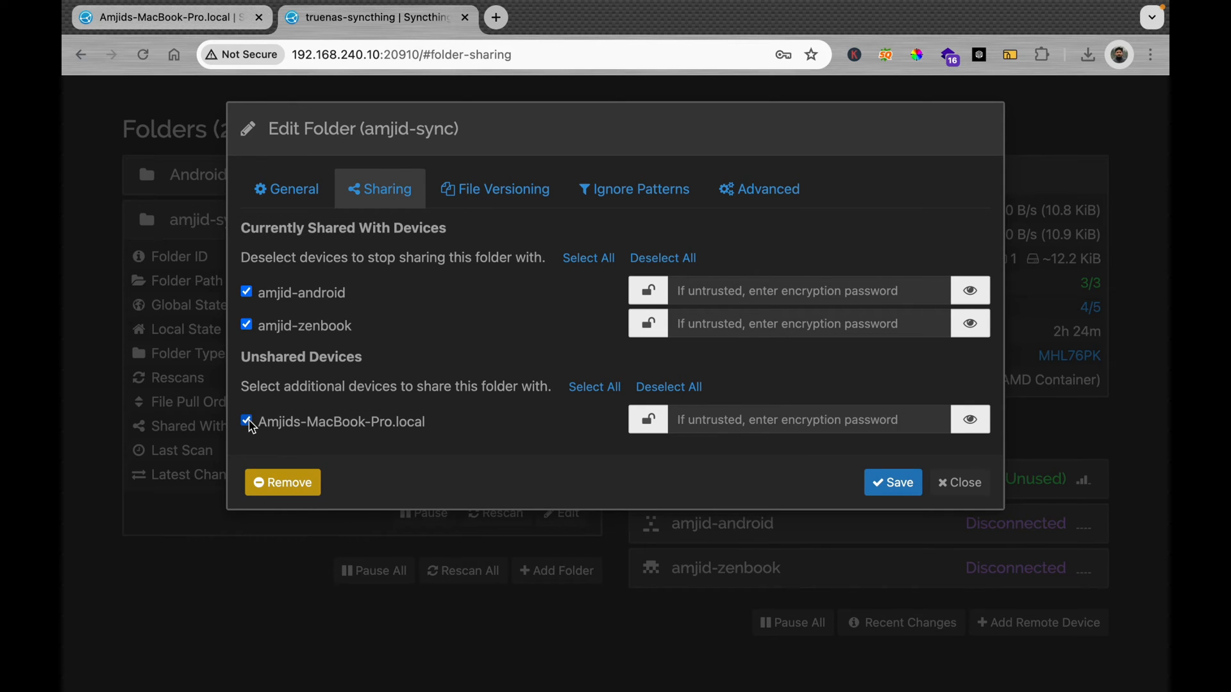
left_click(895, 484)
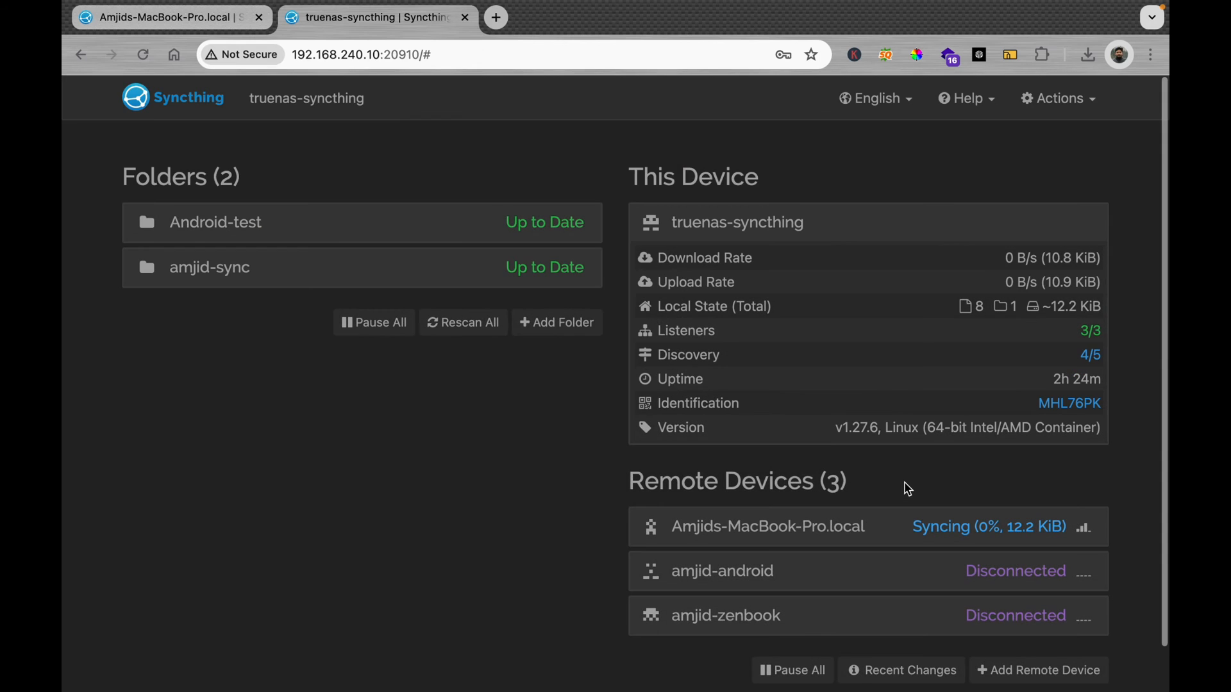
Step: Accept the shared amjid-sync folder on the Mac and inspect its local folder path
left_click(206, 24)
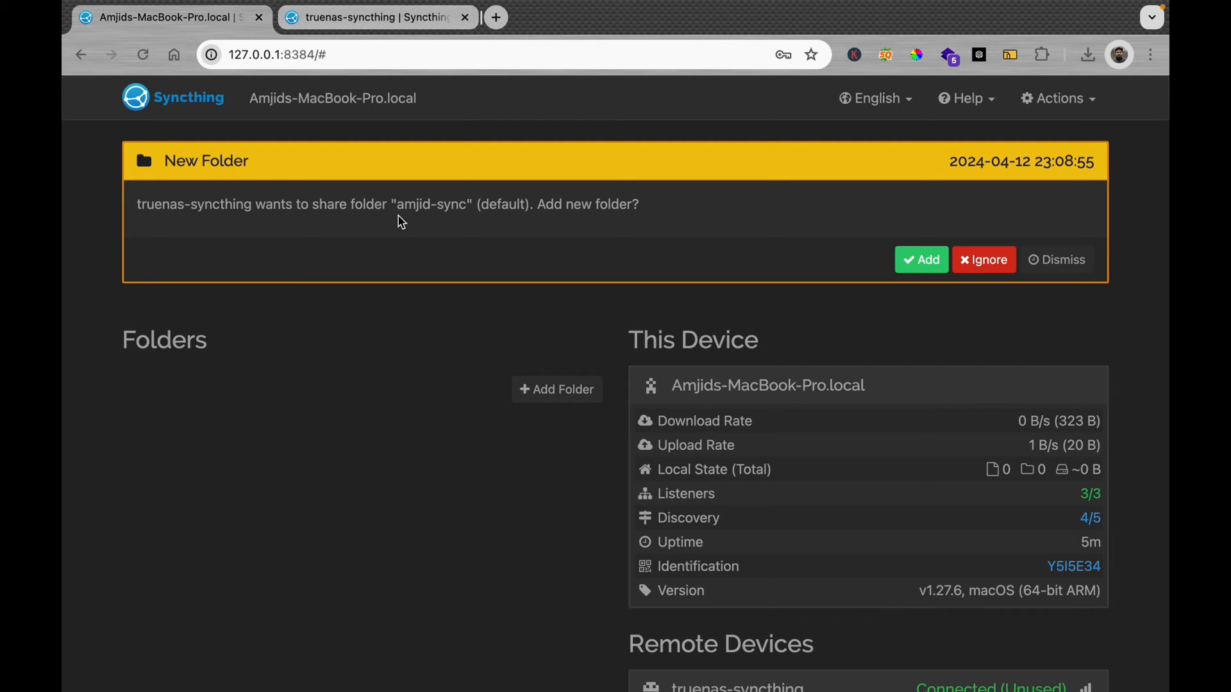
left_click(931, 265)
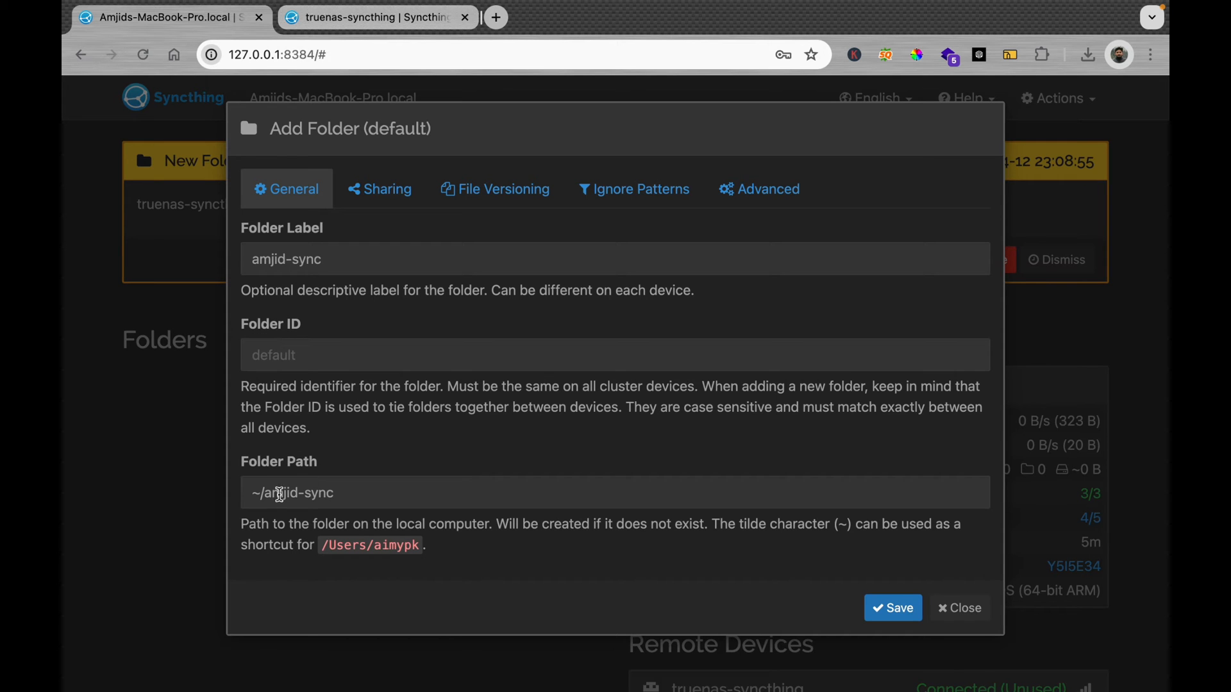
left_click_drag(268, 491, 389, 484)
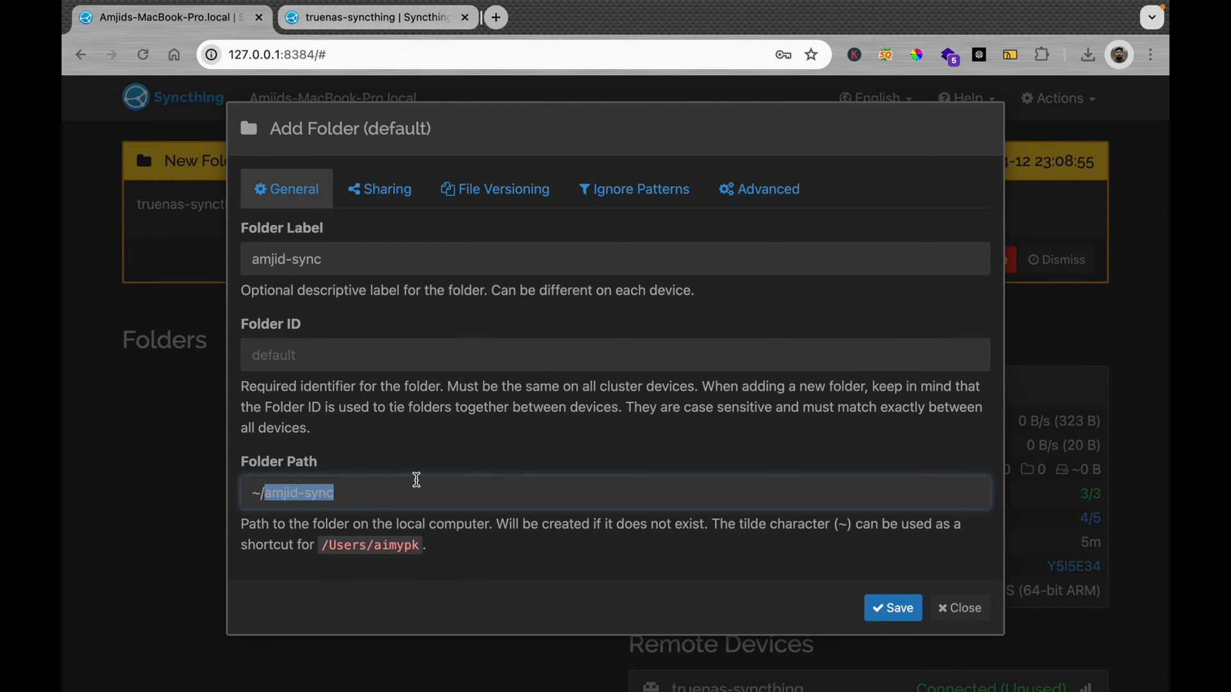
key("ctrl+Left")
key("ctrl+Right")
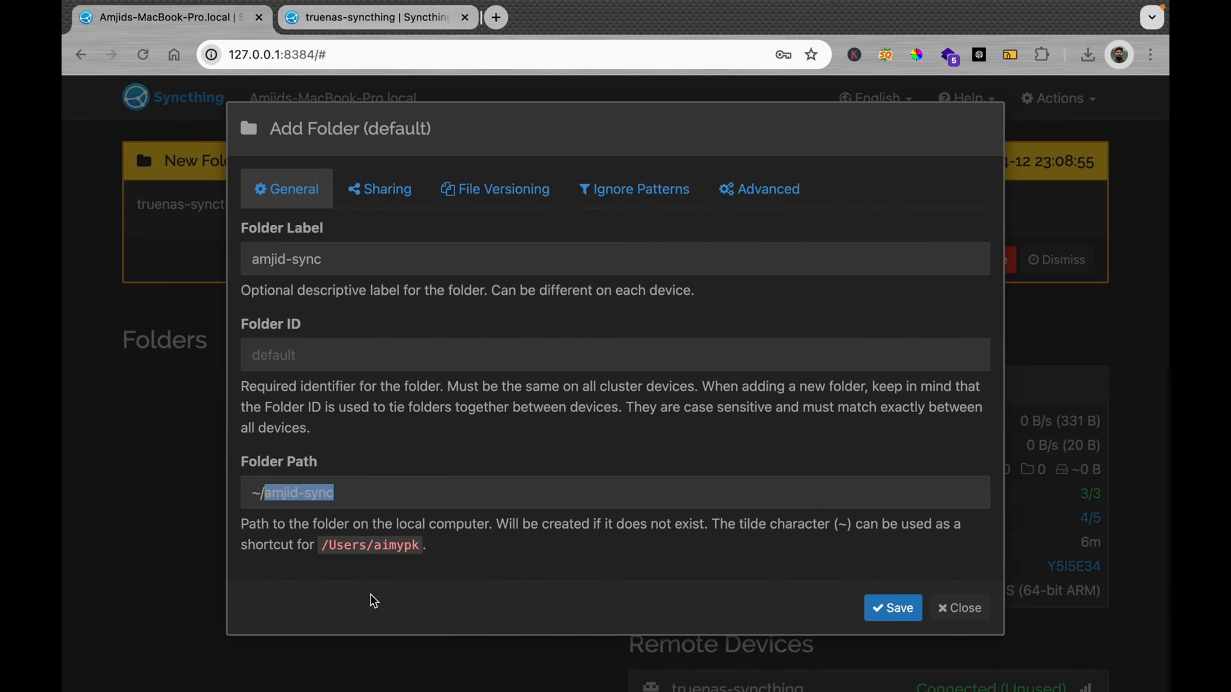
key("super+a")
left_click(431, 18)
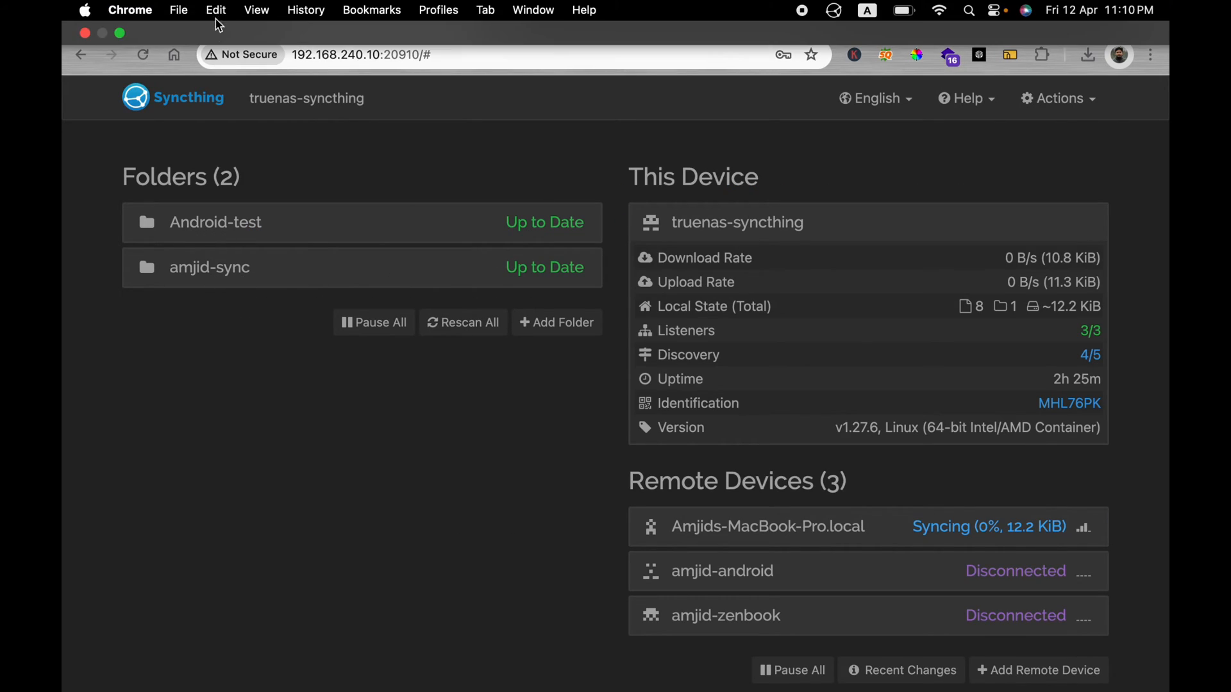
Step: Review the folder's Sharing and General tabs with truenas-syncthing checked, then save
left_click(236, 26)
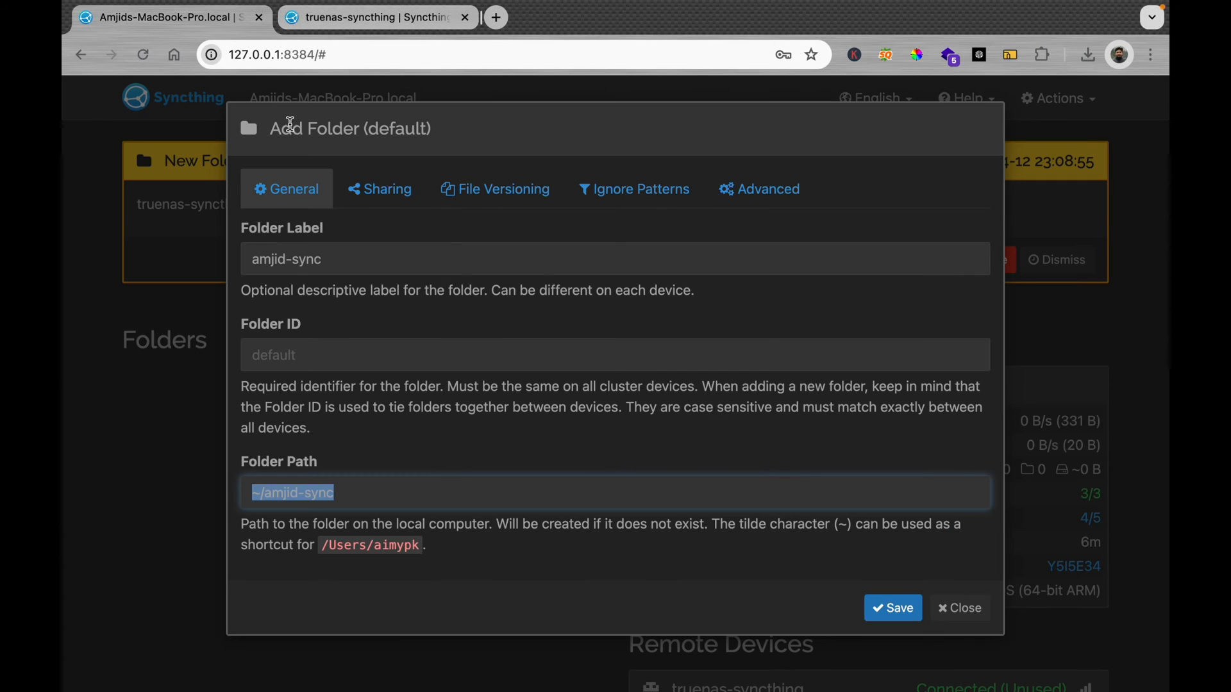
left_click(403, 204)
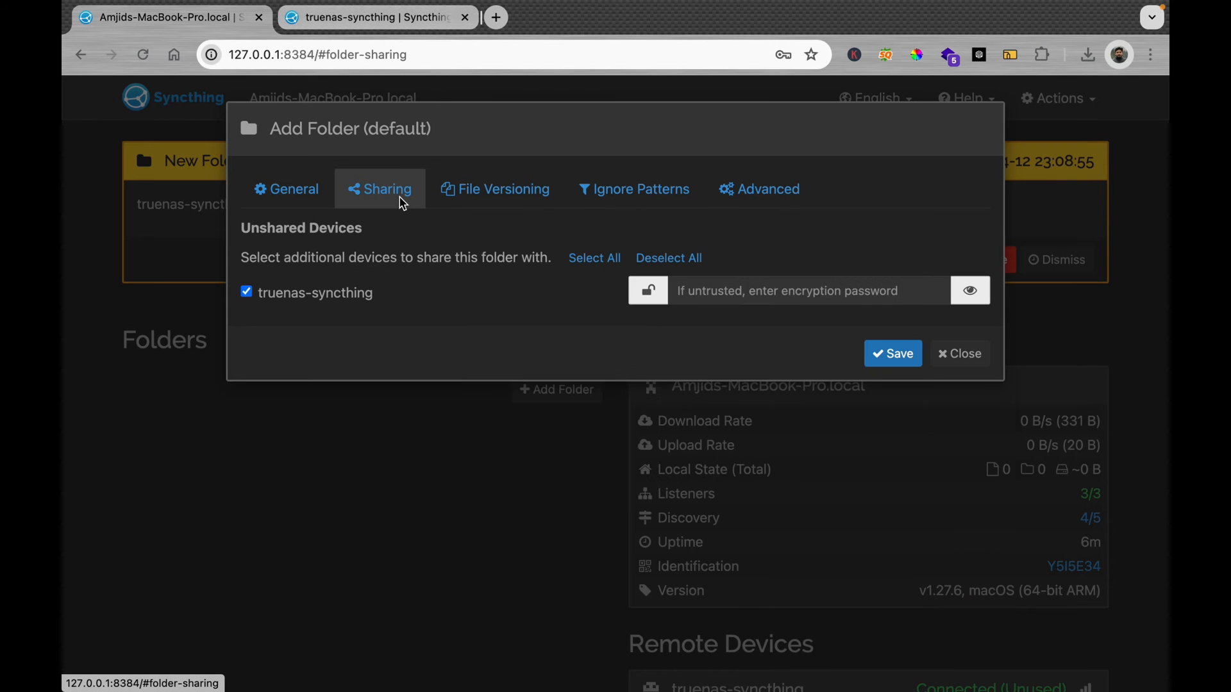
left_click(317, 198)
left_click(895, 608)
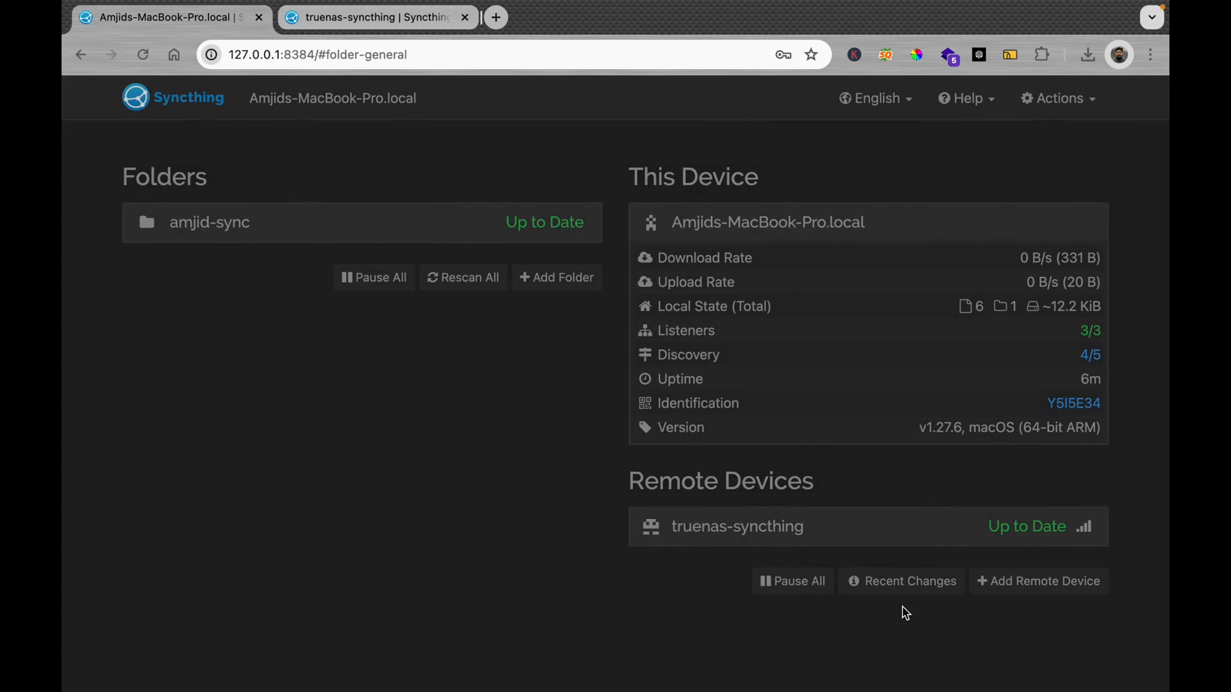
Step: Expand the truenas-syncthing device and amjid-sync folder details, glancing at the TrueNAS tab in between
left_click(950, 539)
key("ctrl+Up")
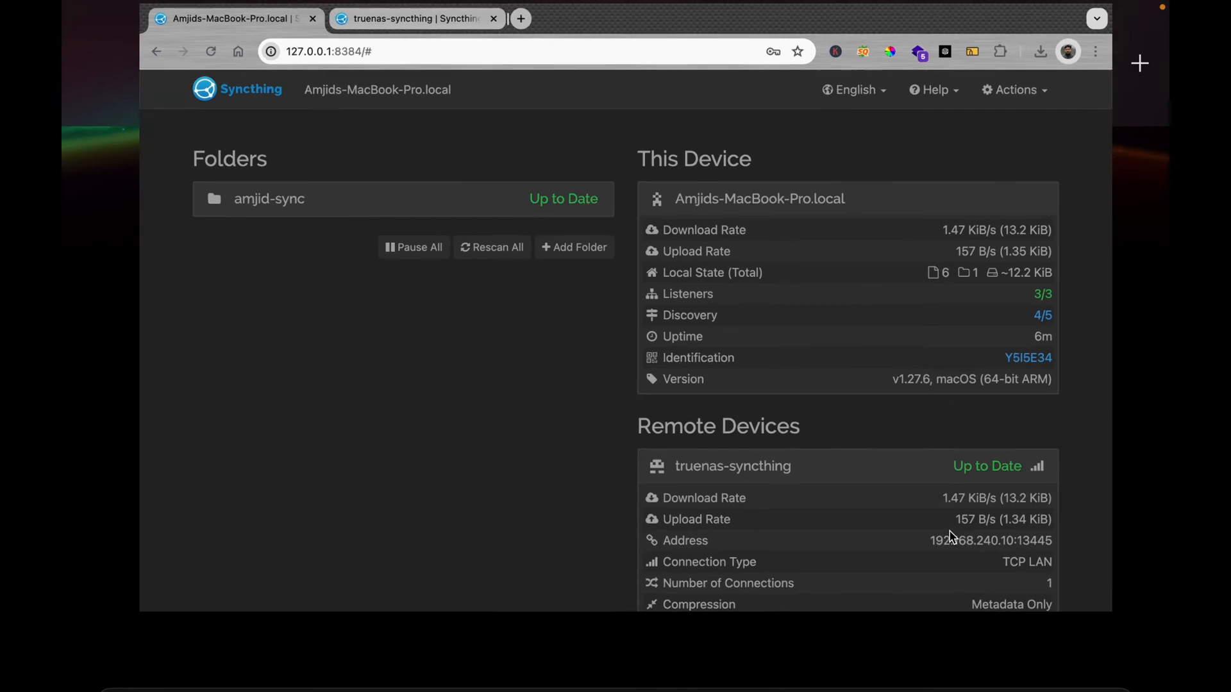
left_click(771, 537)
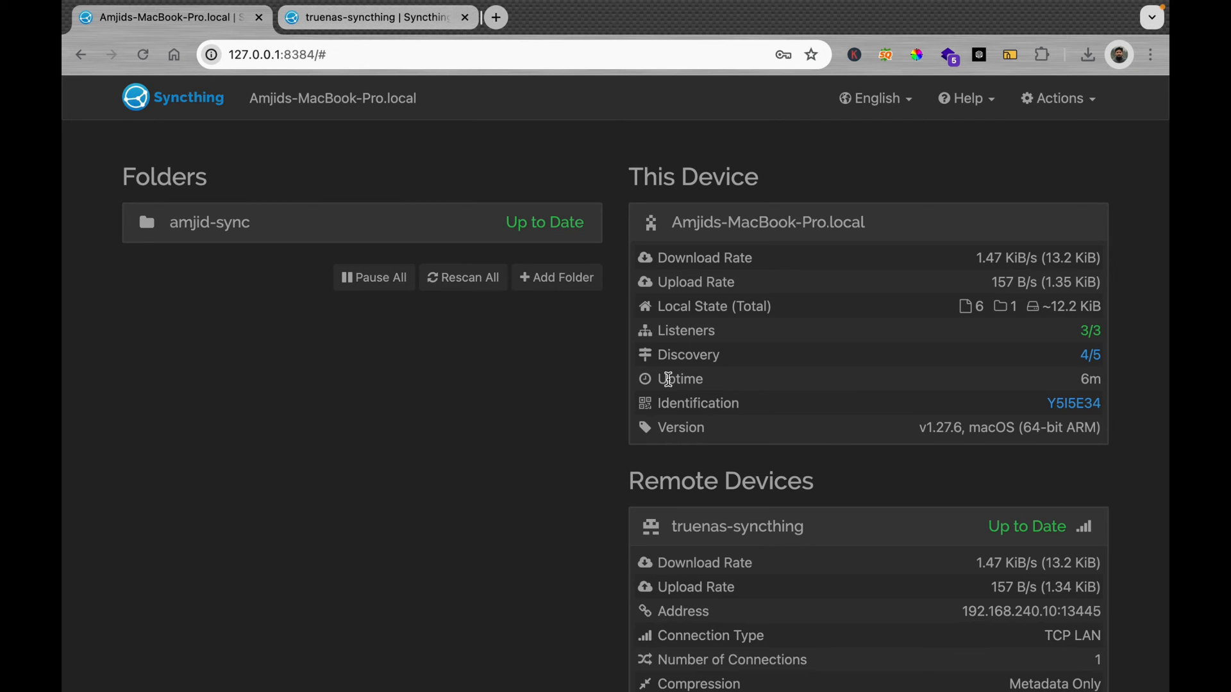
left_click(385, 18)
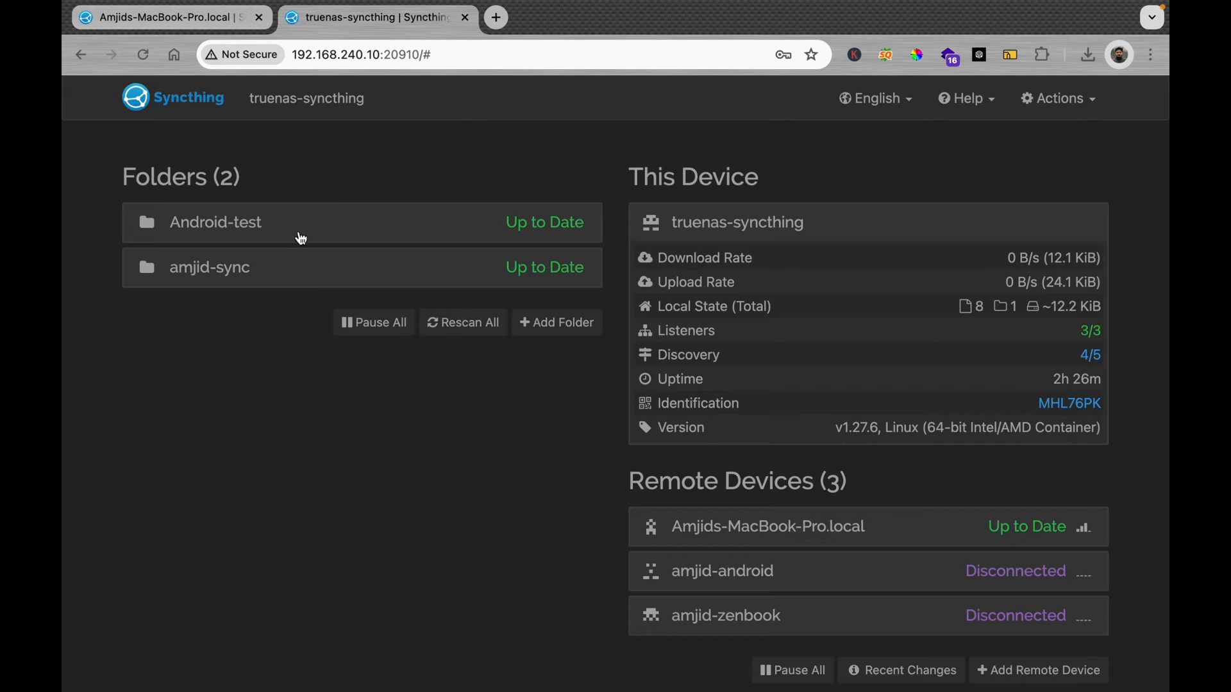
left_click(220, 21)
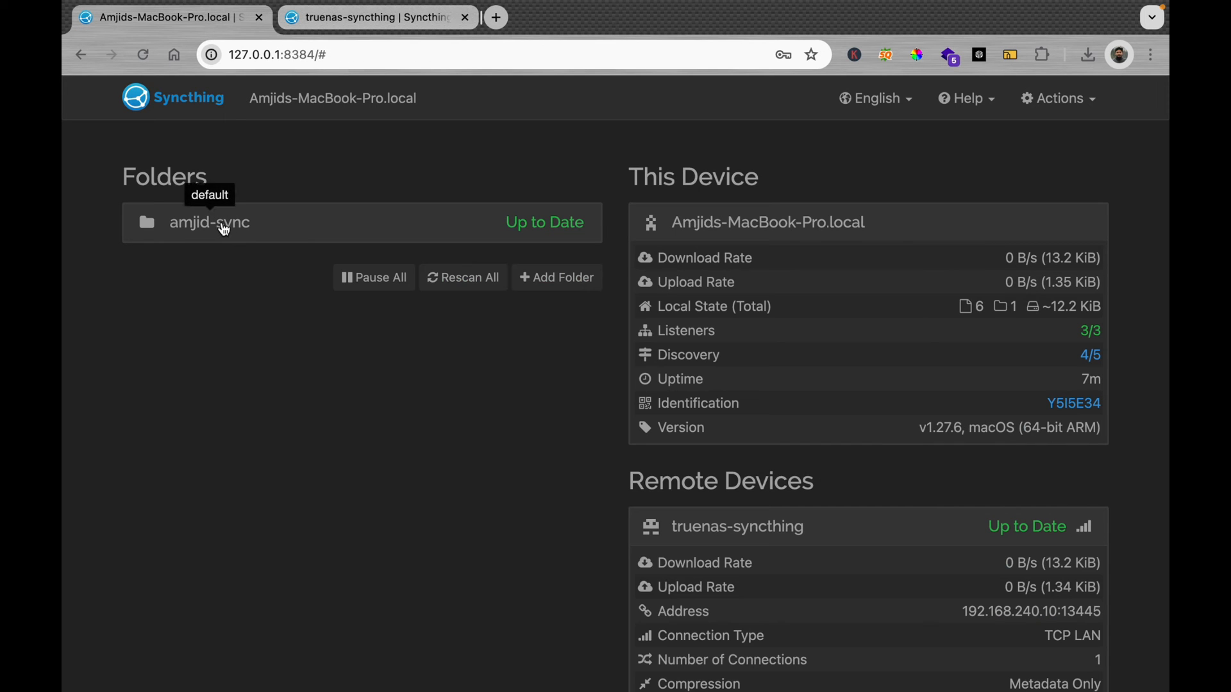
left_click(220, 223)
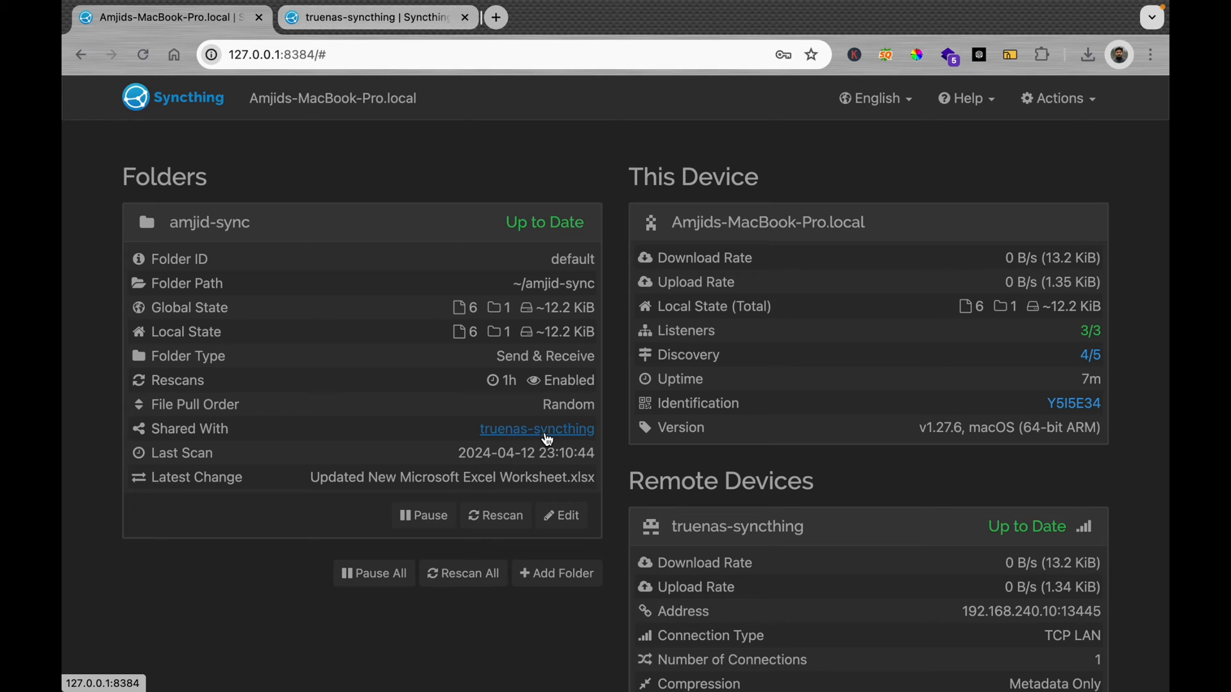
Step: In Finder, open amjid-sync and add a New Folder named macbook-pro from the context menu
key("ctrl+Left")
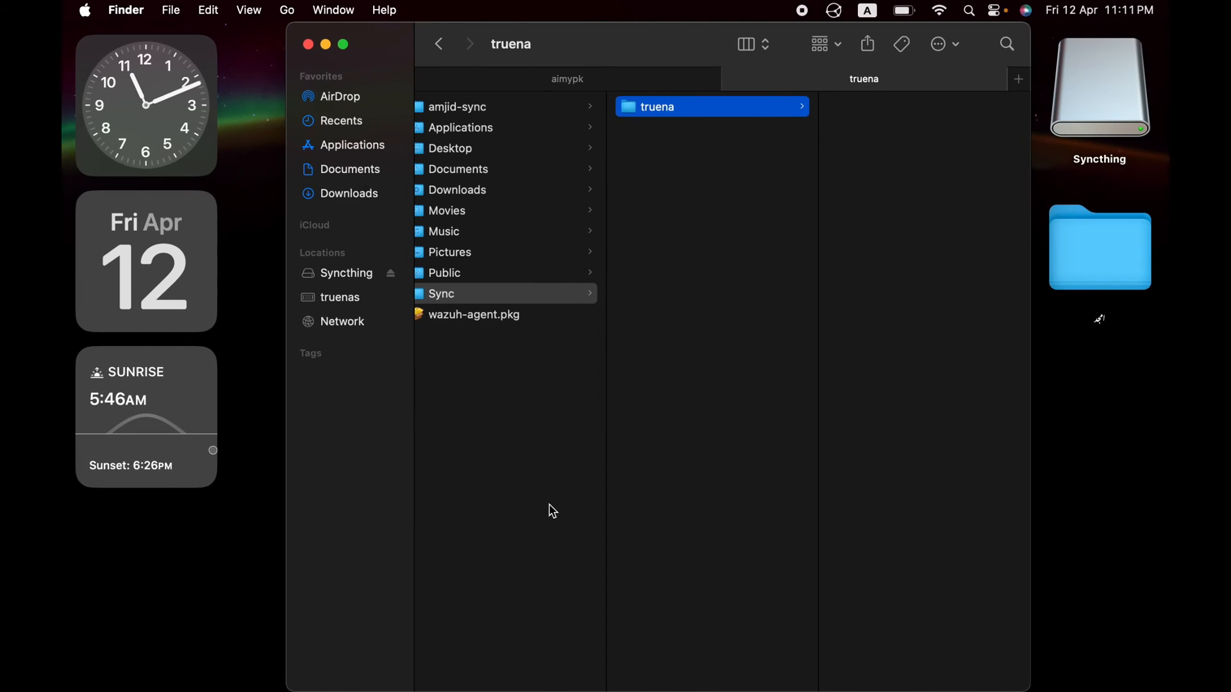
left_click(503, 277)
left_click(494, 109)
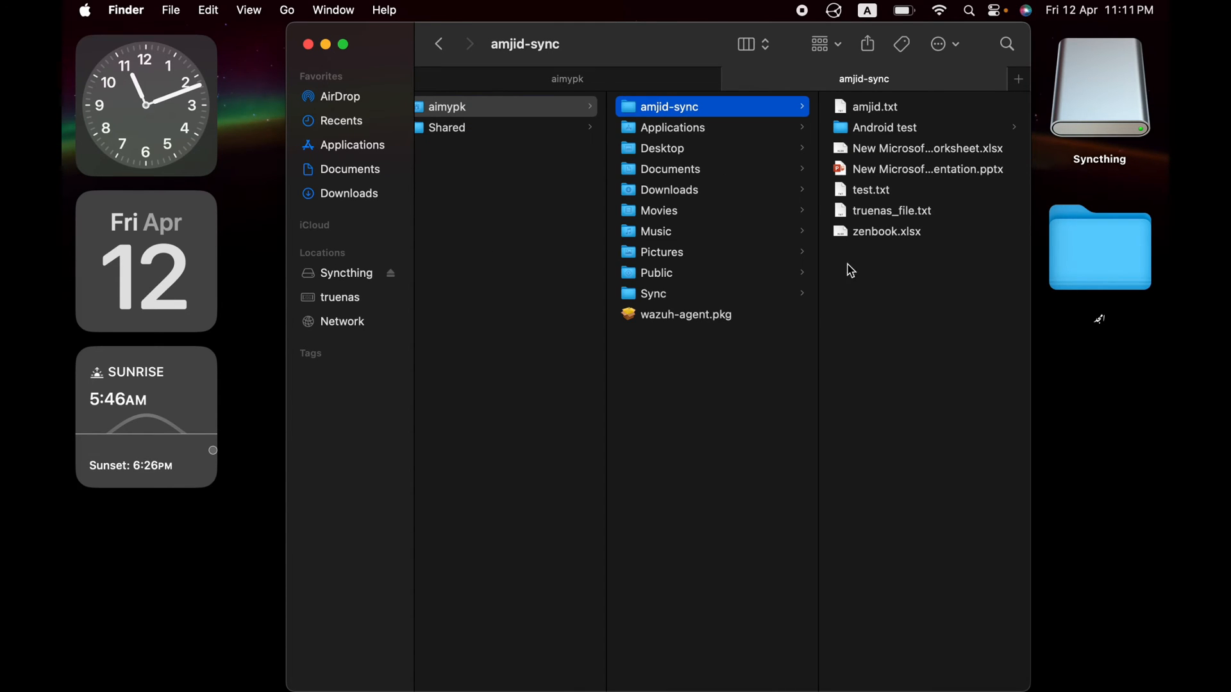
right_click(851, 291)
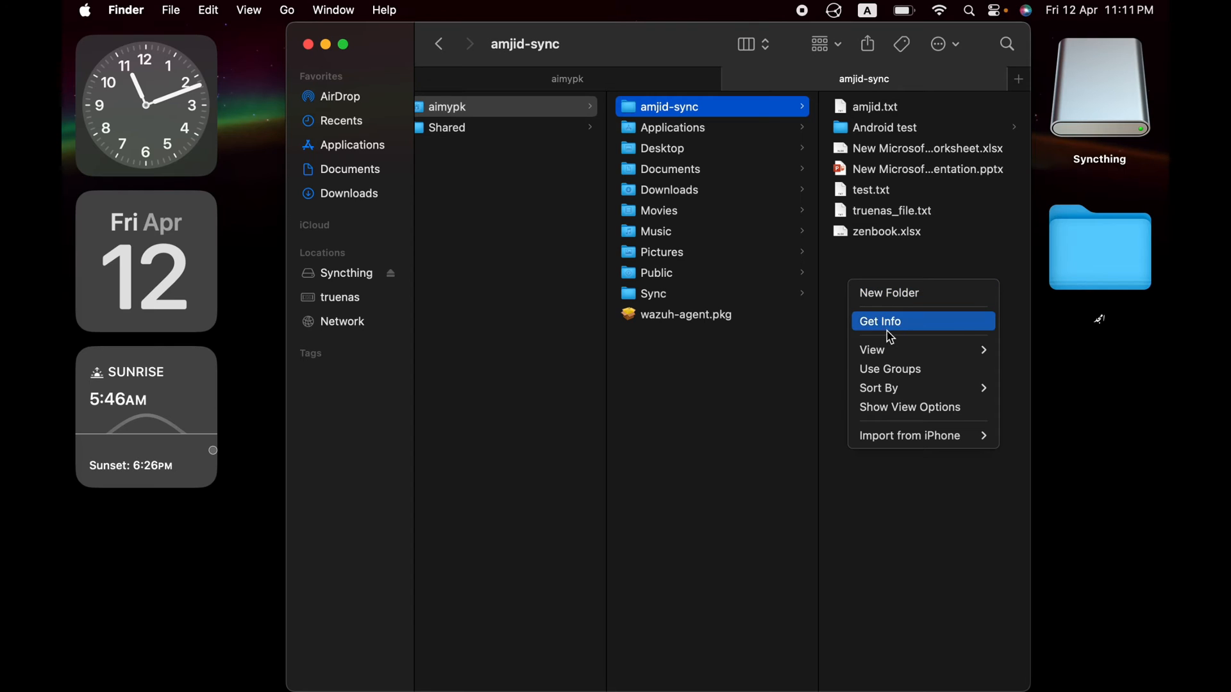
mouse_move(896, 358)
left_click(909, 301)
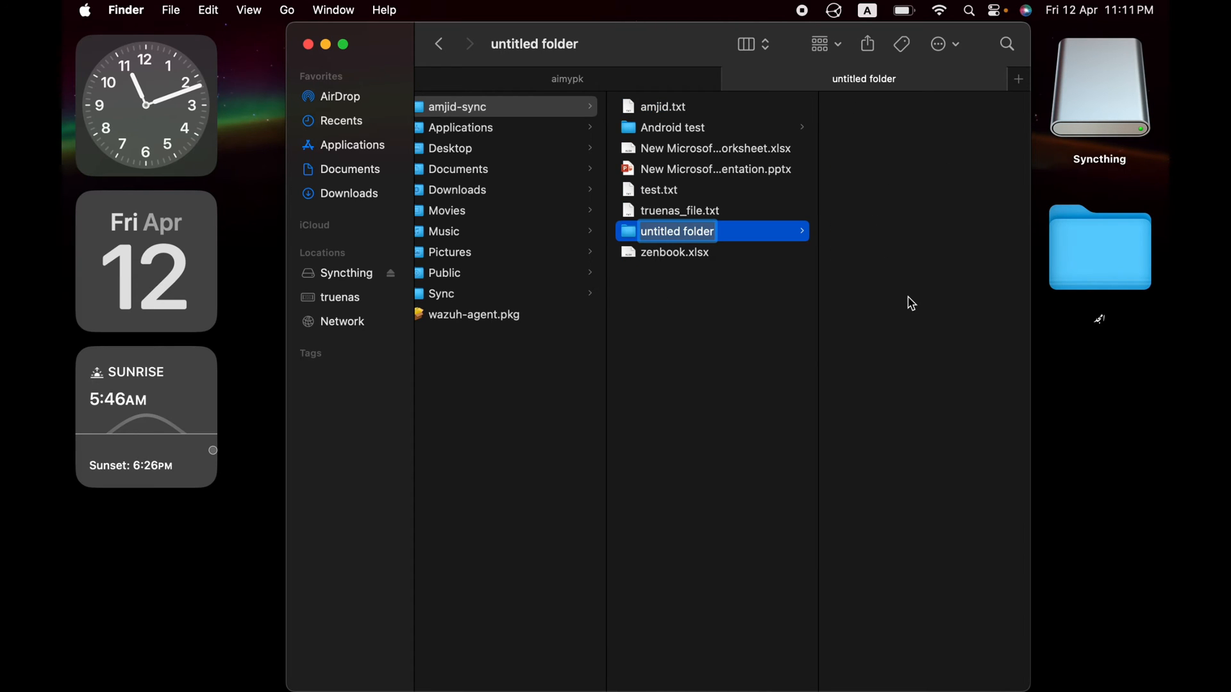
type("macbook")
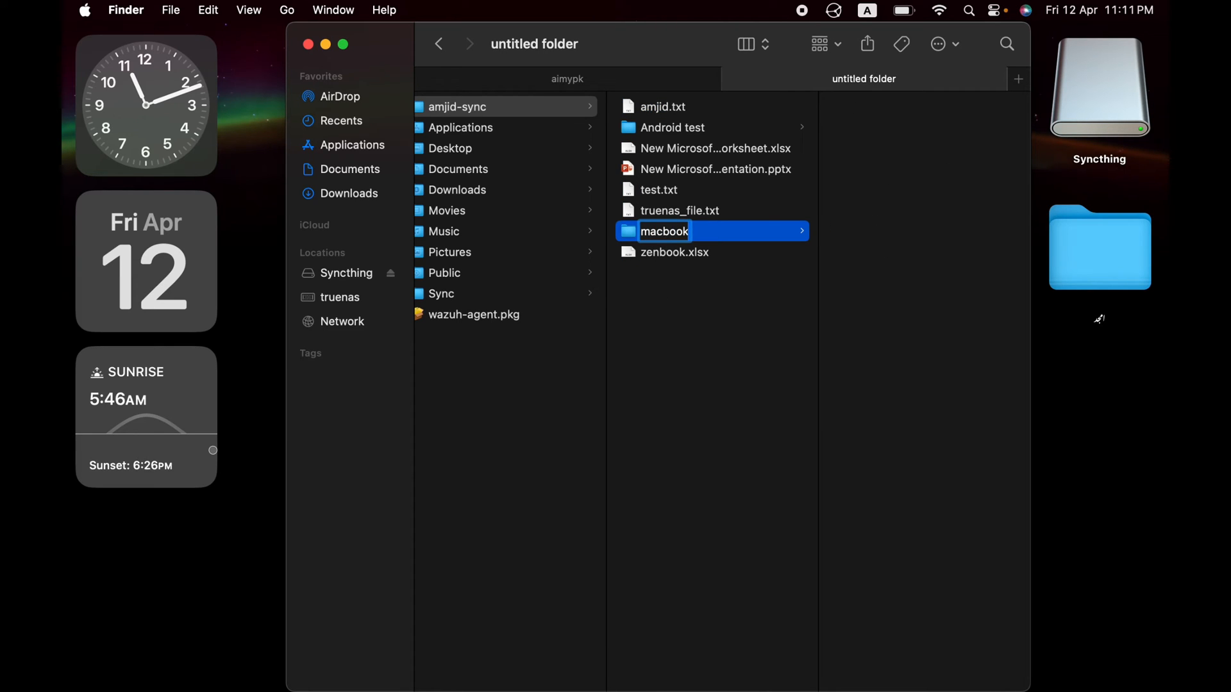
type("-pro")
key("Return")
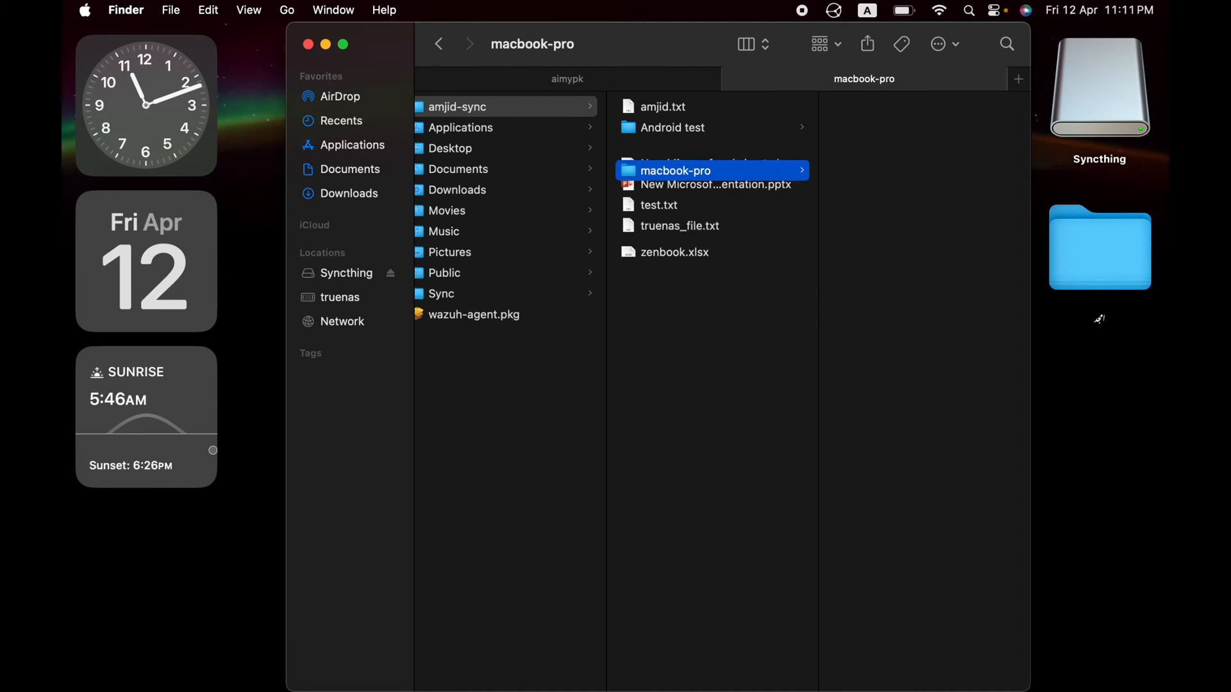
left_click(742, 402)
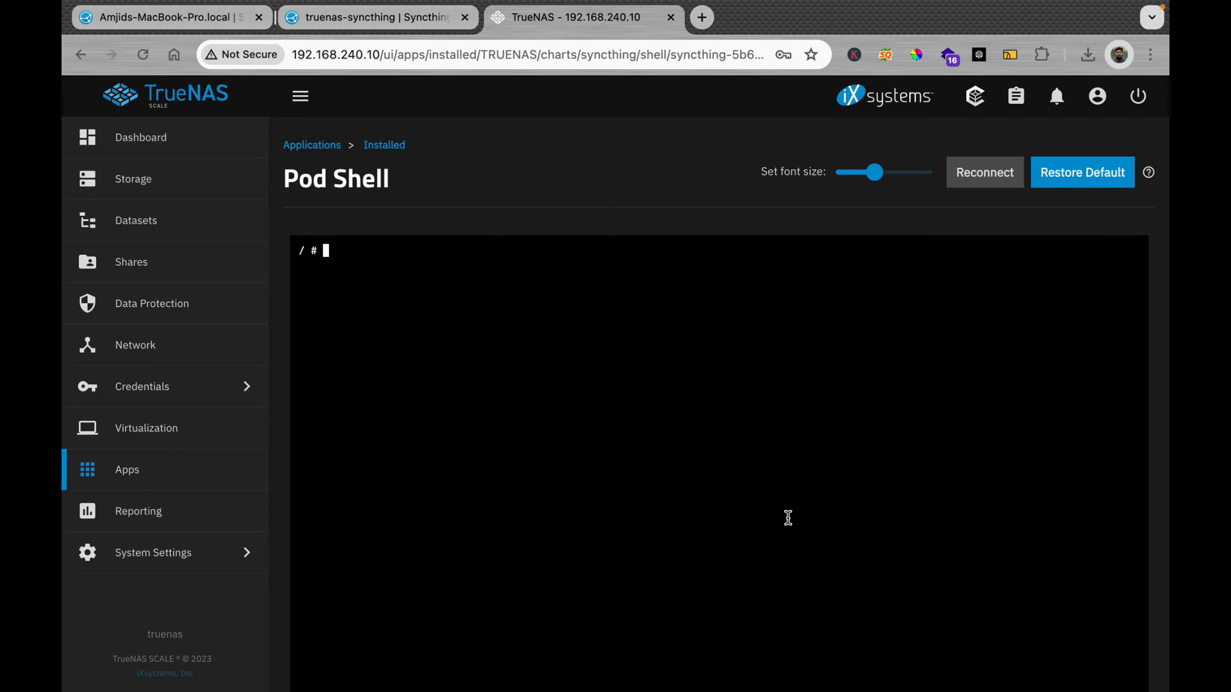
Step: In the pod shell, move into /var/syncthing/Sync and list its contents
type("ls")
key("Return")
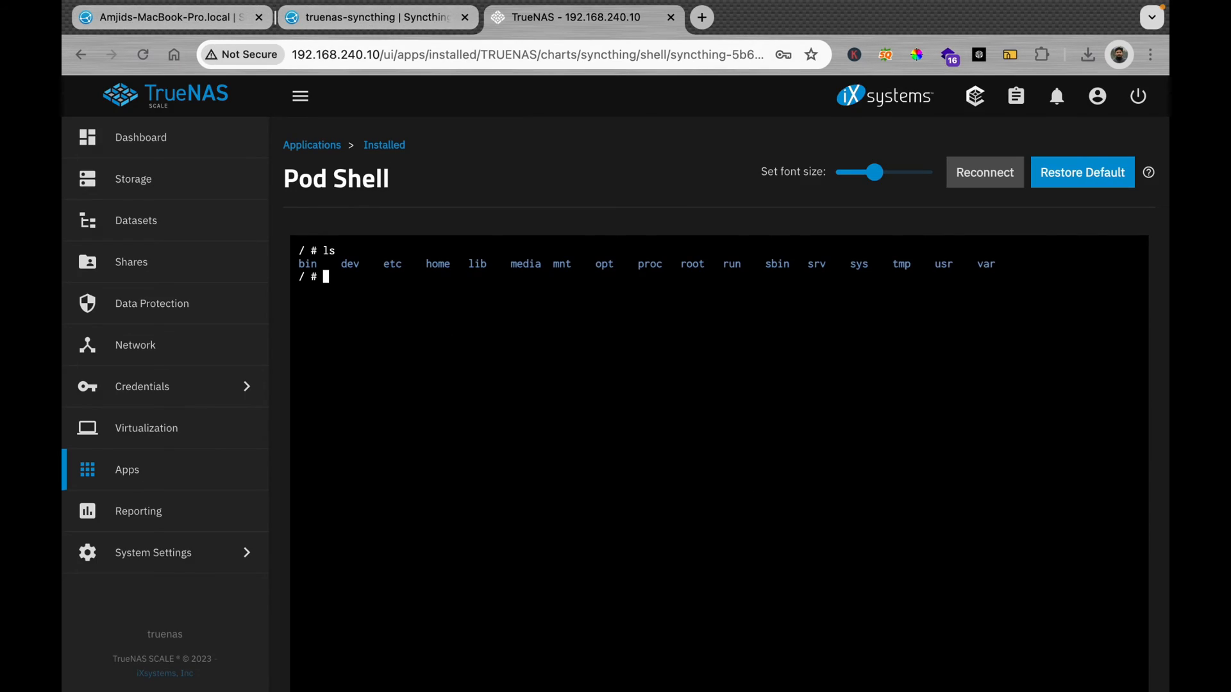
type("cd /var.")
key("BackSpace")
type("/syncthing")
key("Return")
type("ls")
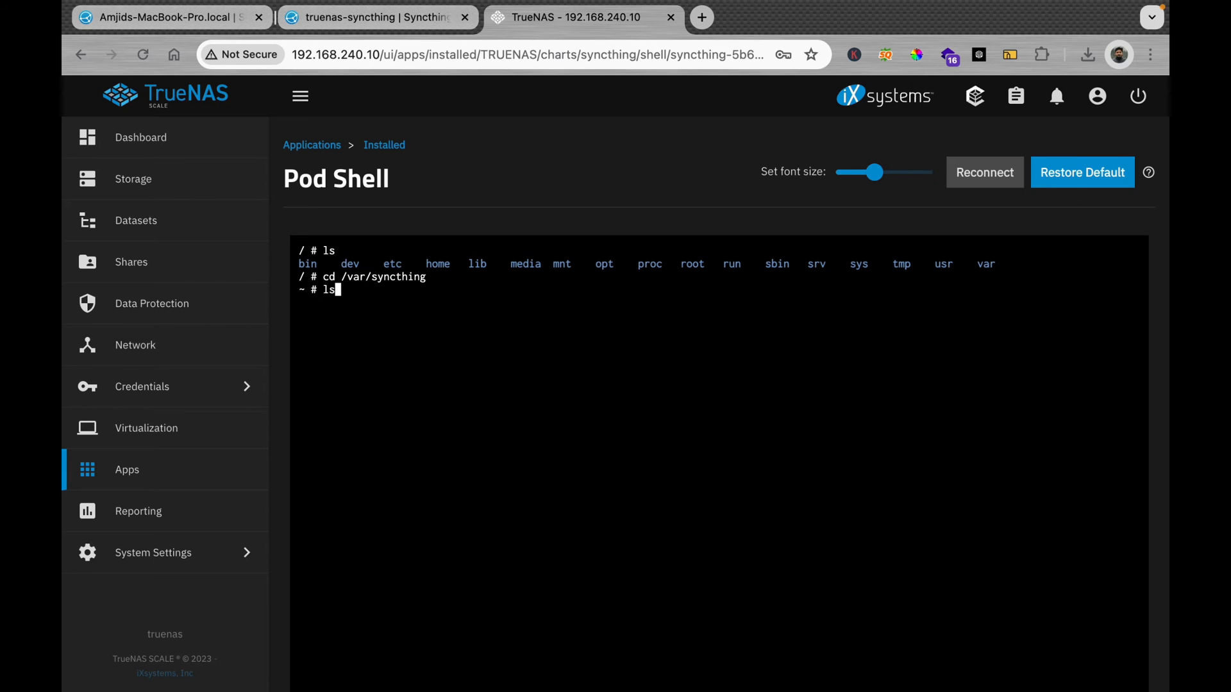
key("Return")
type("cd ")
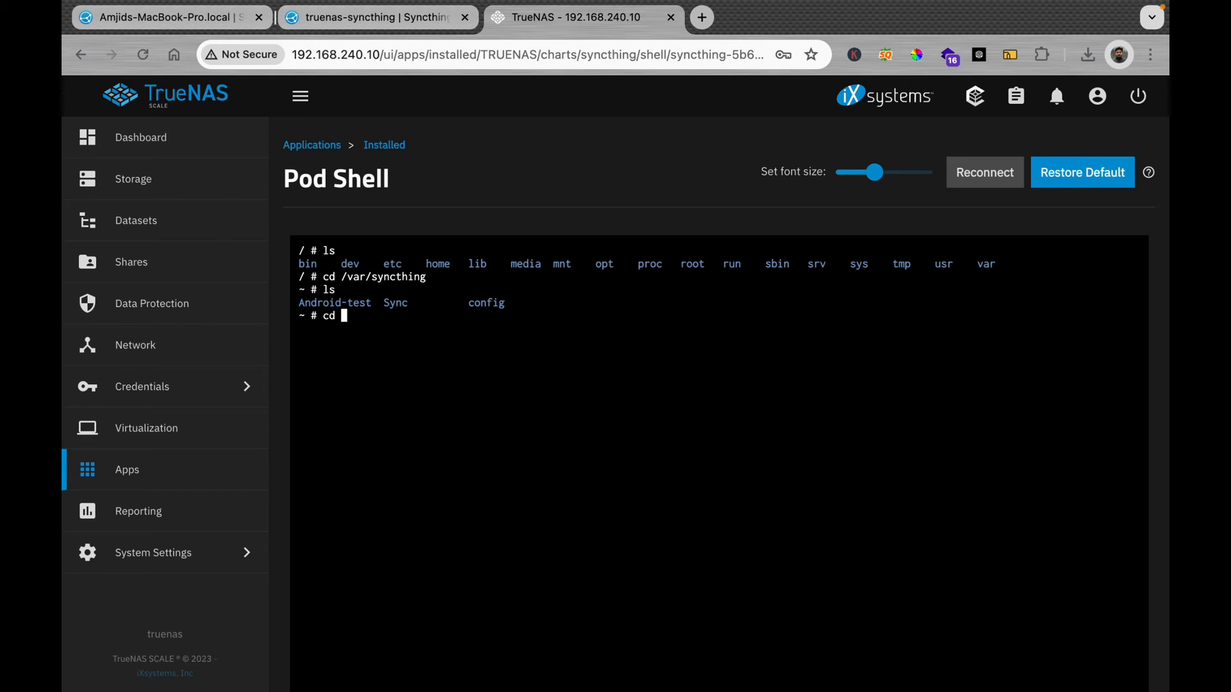
type("Sync")
key("Return")
type("ls")
key("Return")
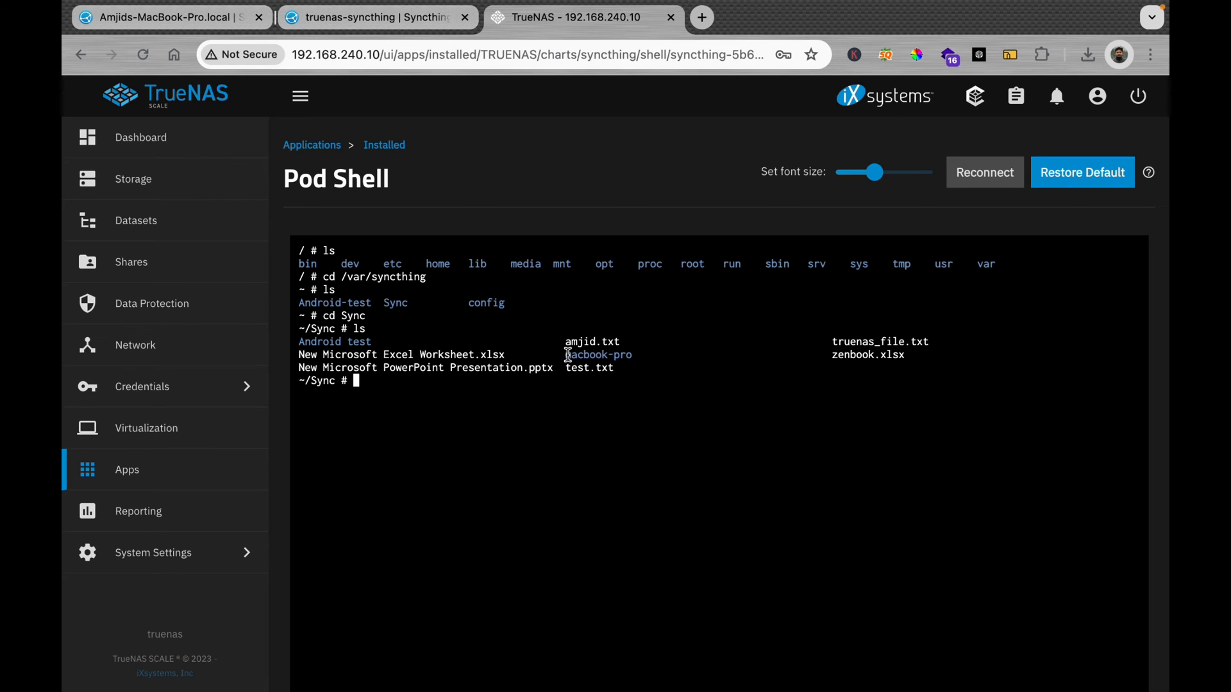
Step: Enter the synced macbook-pro folder and create an empty amjid-macbook-test.txt with touch
left_click_drag(569, 355, 638, 358)
left_click(475, 399)
type("cd macbook-pro")
key("Return")
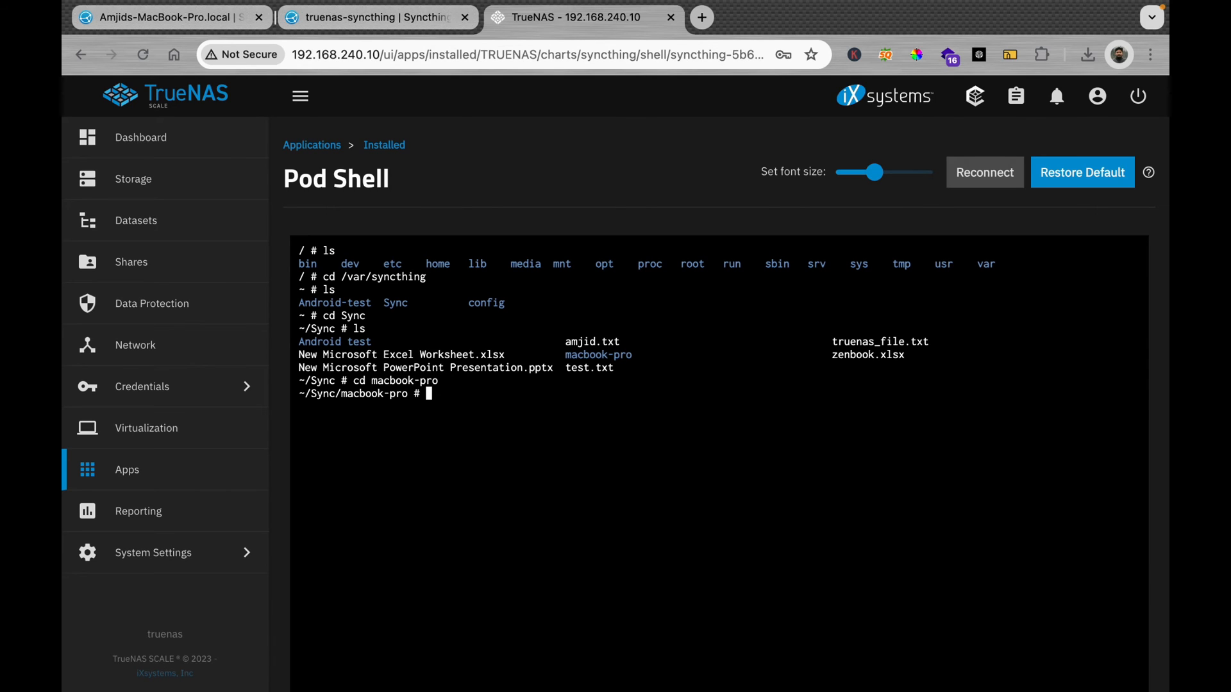
type("ls")
key("Return")
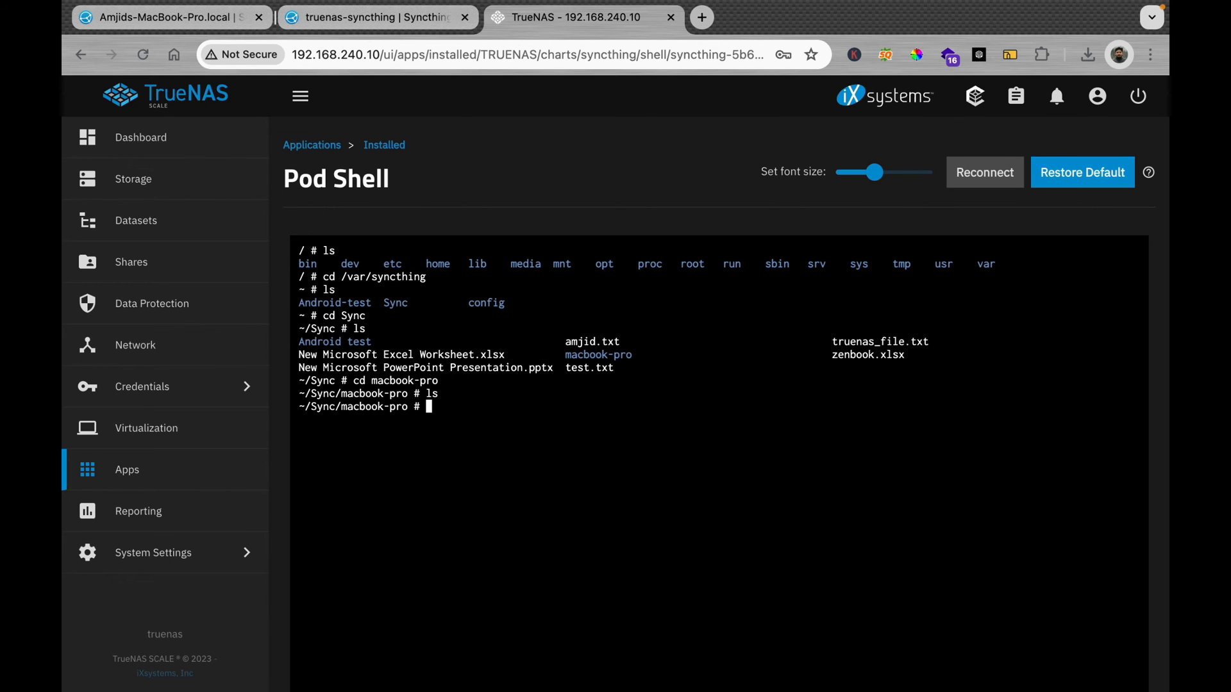
type("touch amjid-macbook-test")
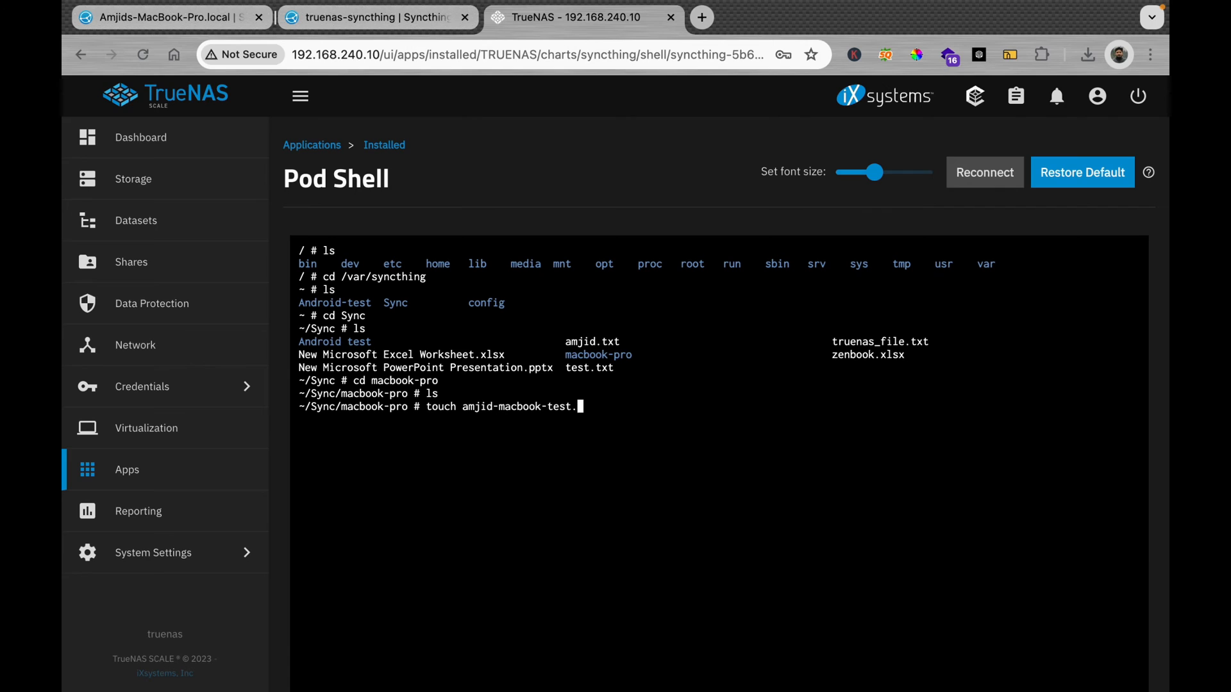
type(".txt")
key("Return")
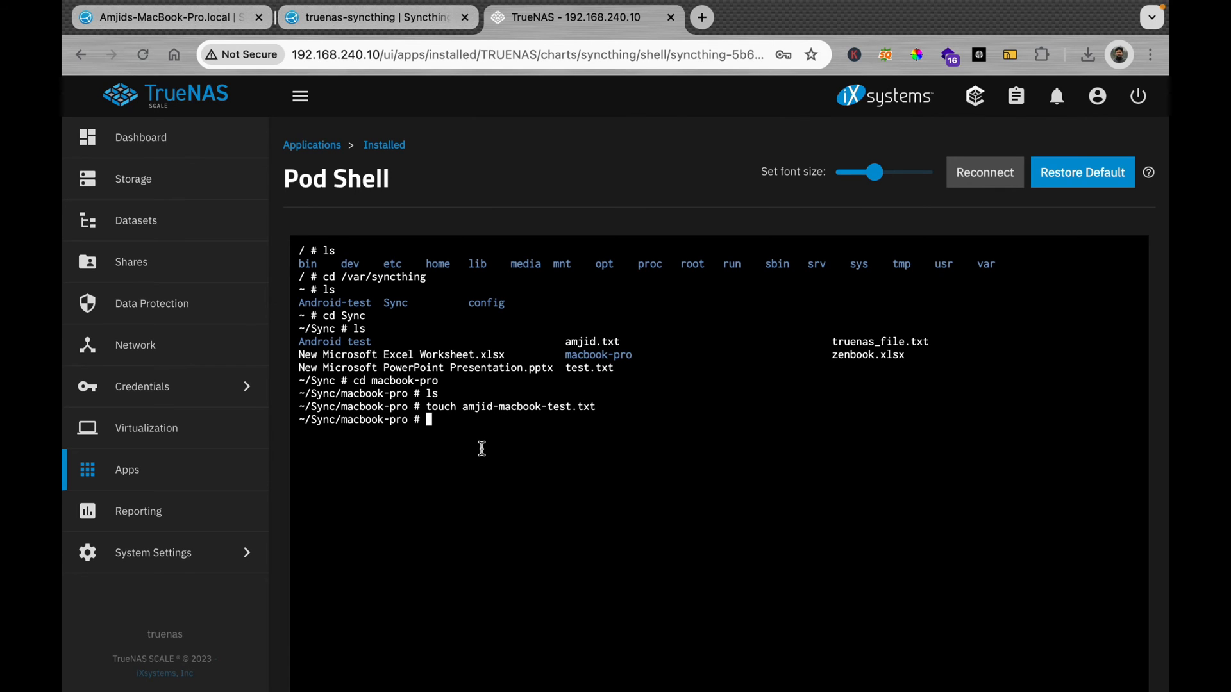
Step: Exit the pod shell and return to the TrueNAS Syncthing dashboard
type("exit")
key("Return")
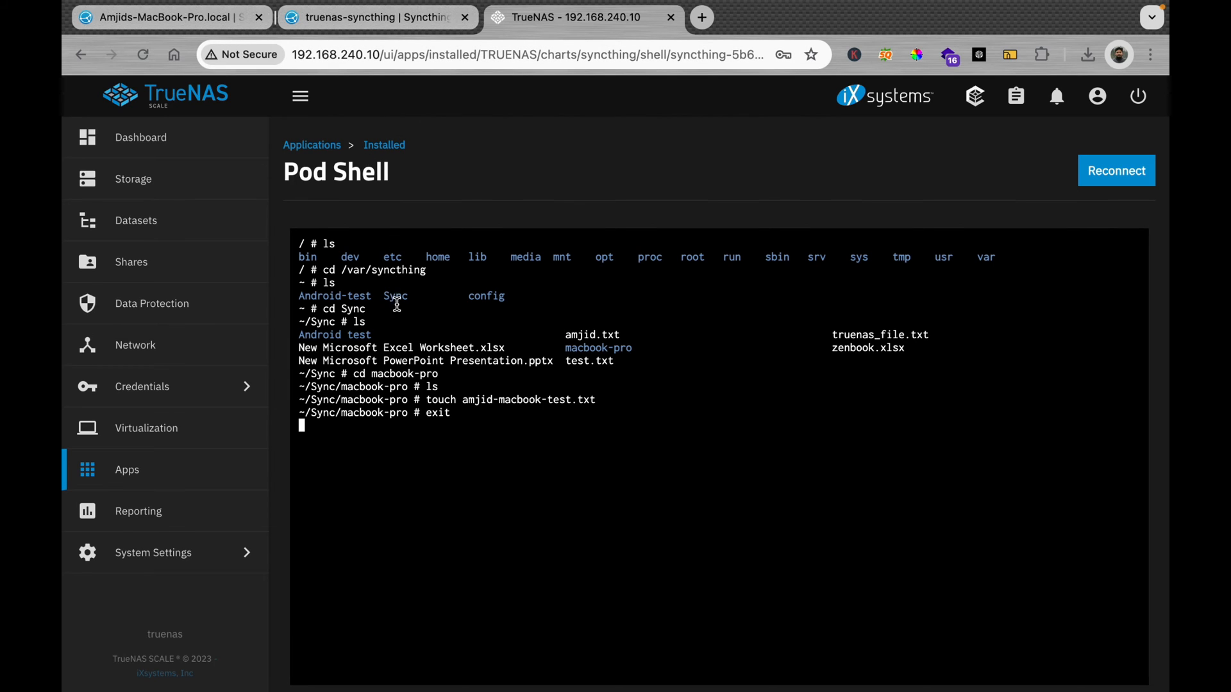
double_click(395, 296)
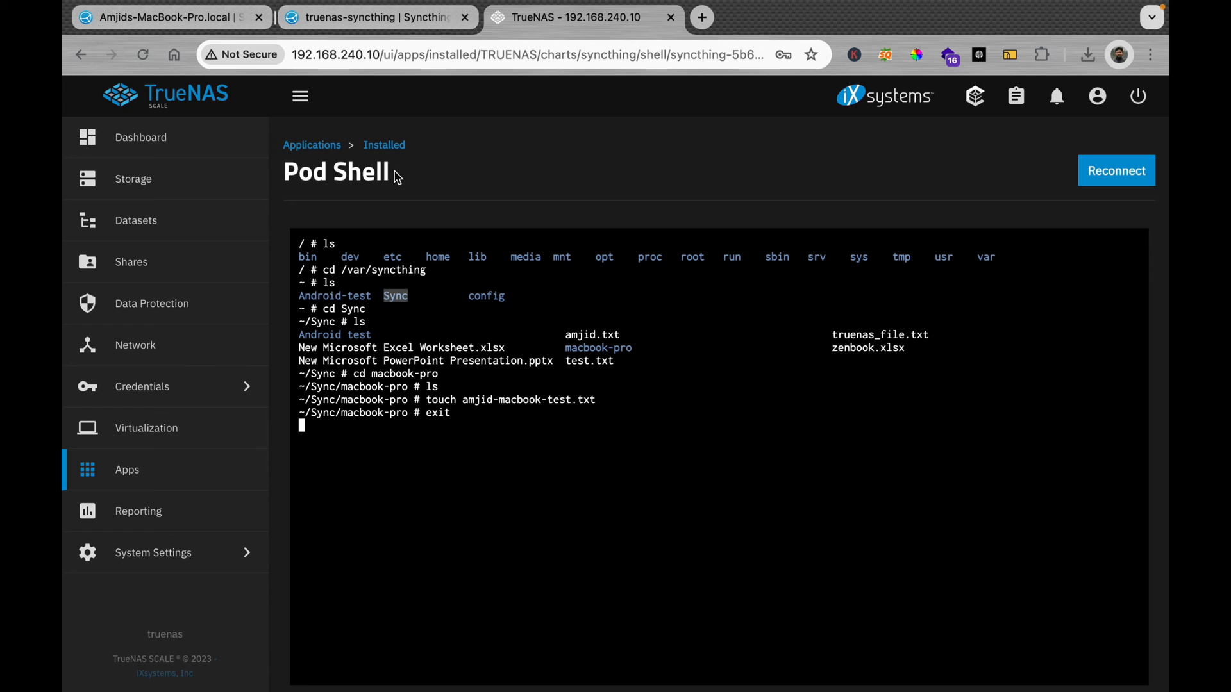
left_click(435, 25)
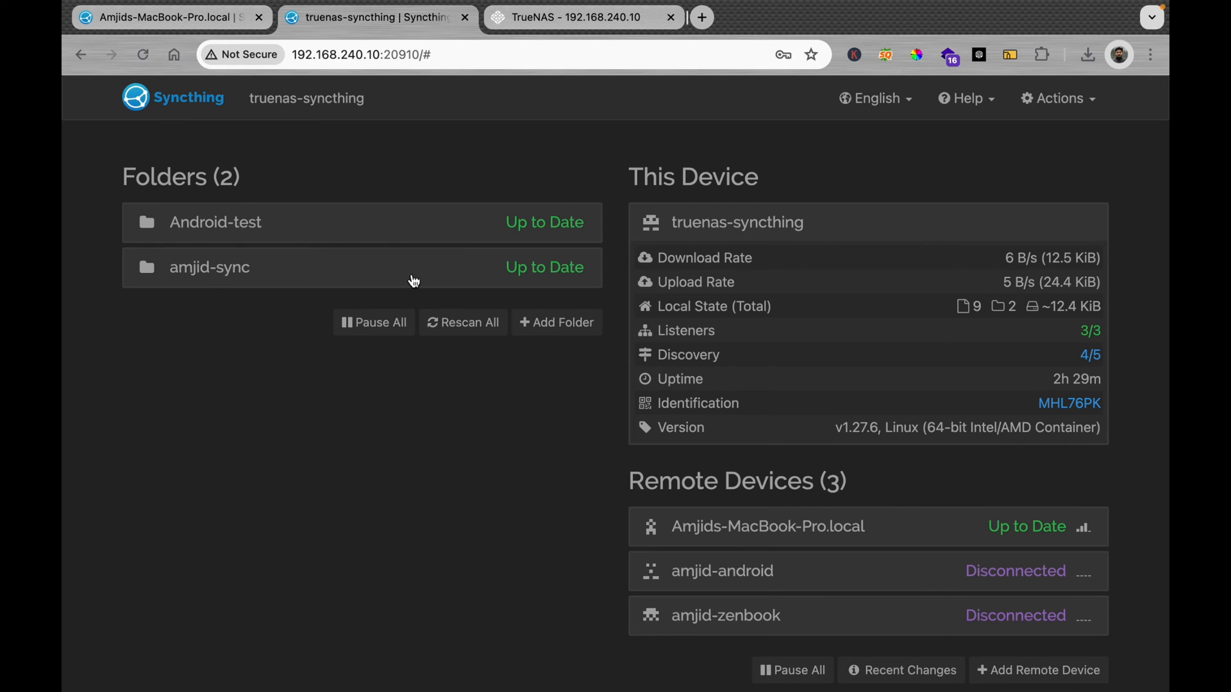
Step: Review the up-to-date amjid-sync folder on the Mac dashboard, then switch to the Finder amjid-sync window
left_click(207, 281)
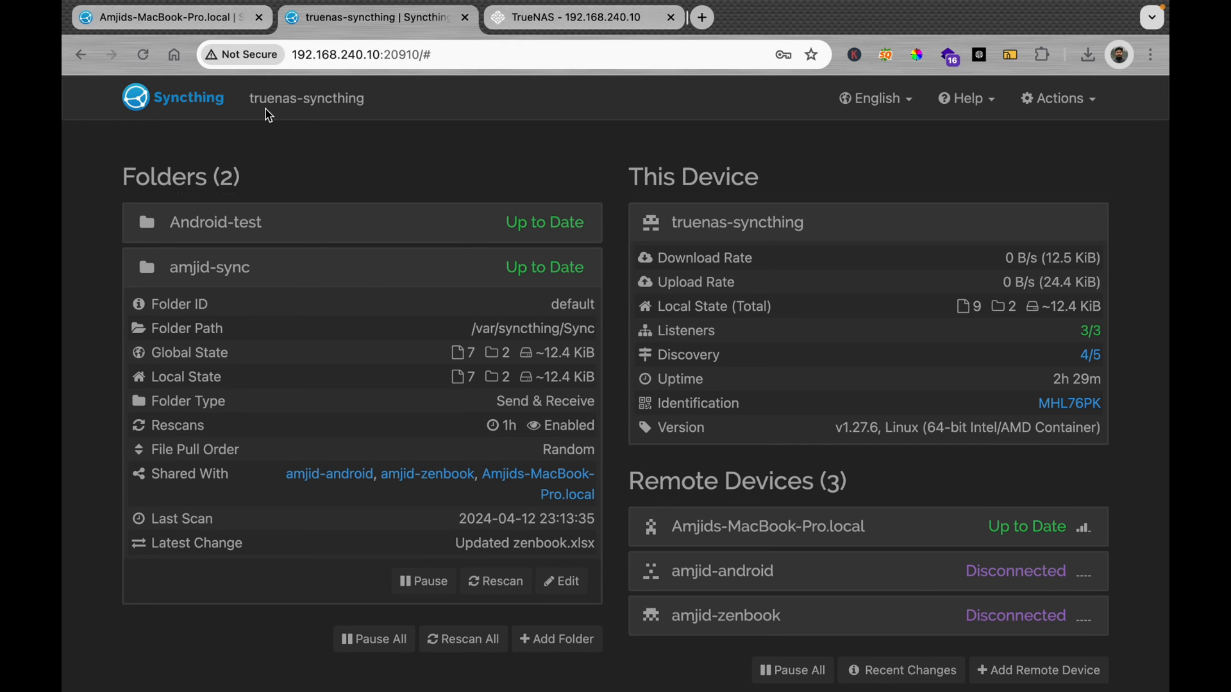
left_click(204, 17)
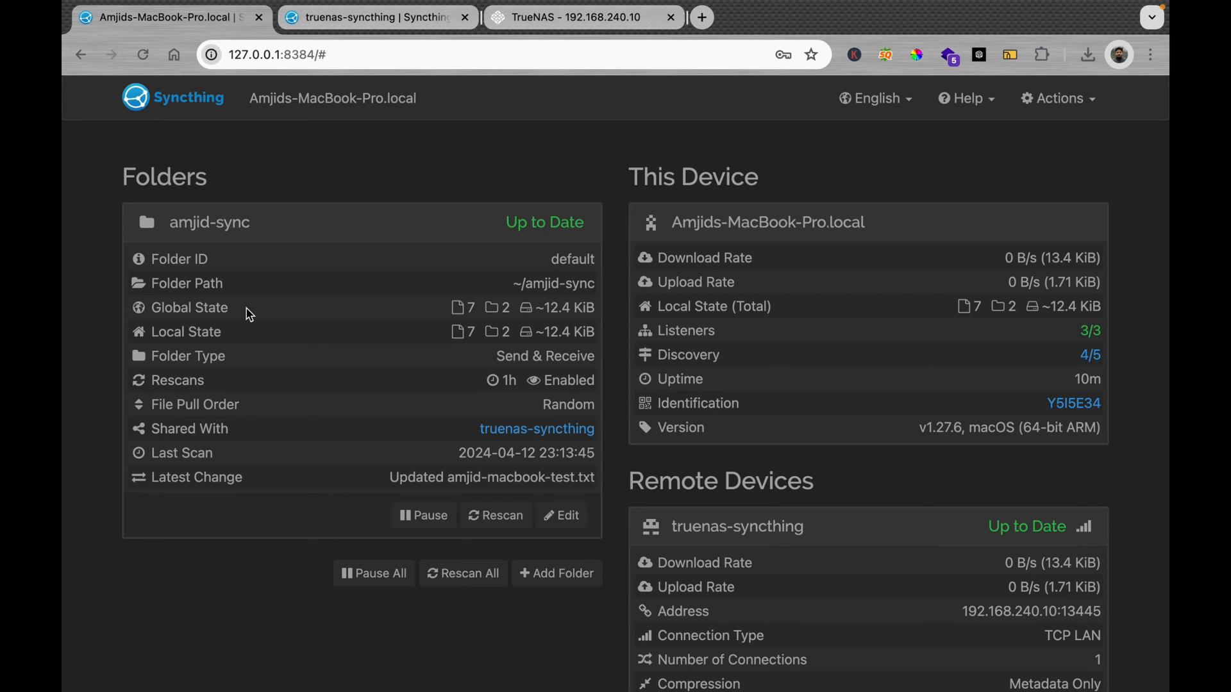
key("ctrl+Left")
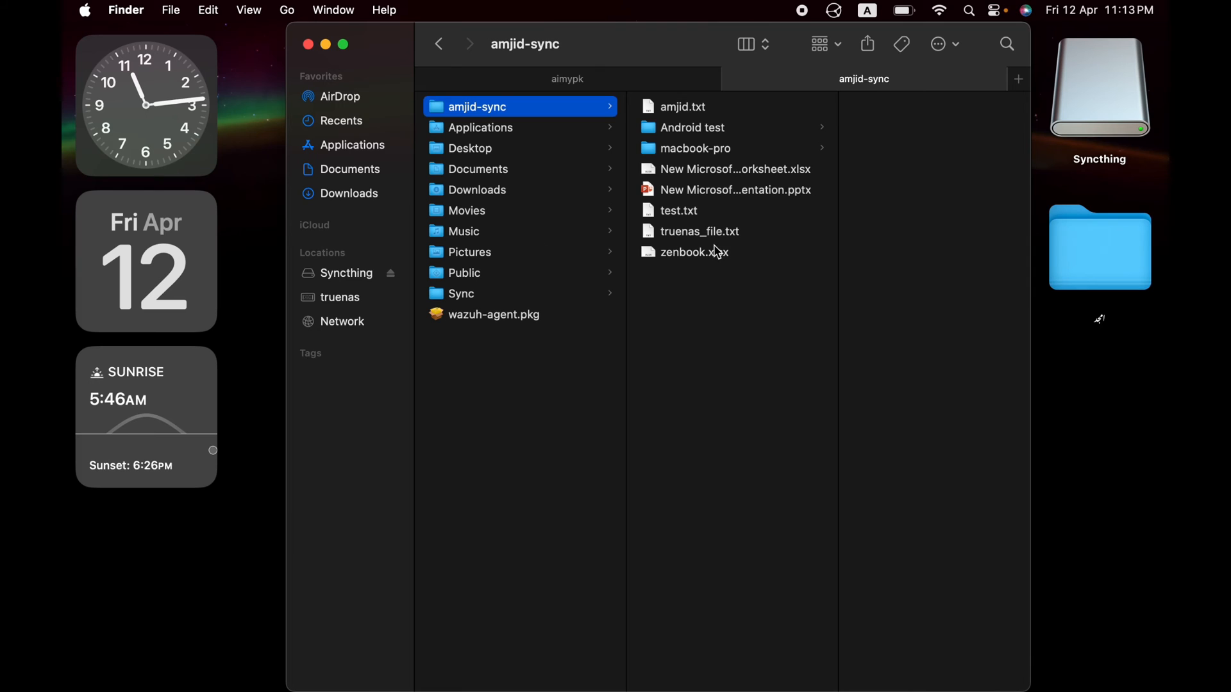
Step: Add 'This text has been added from MacBook Pro' to macbook-pro/amjid-macbook-test.txt and save it
left_click(698, 153)
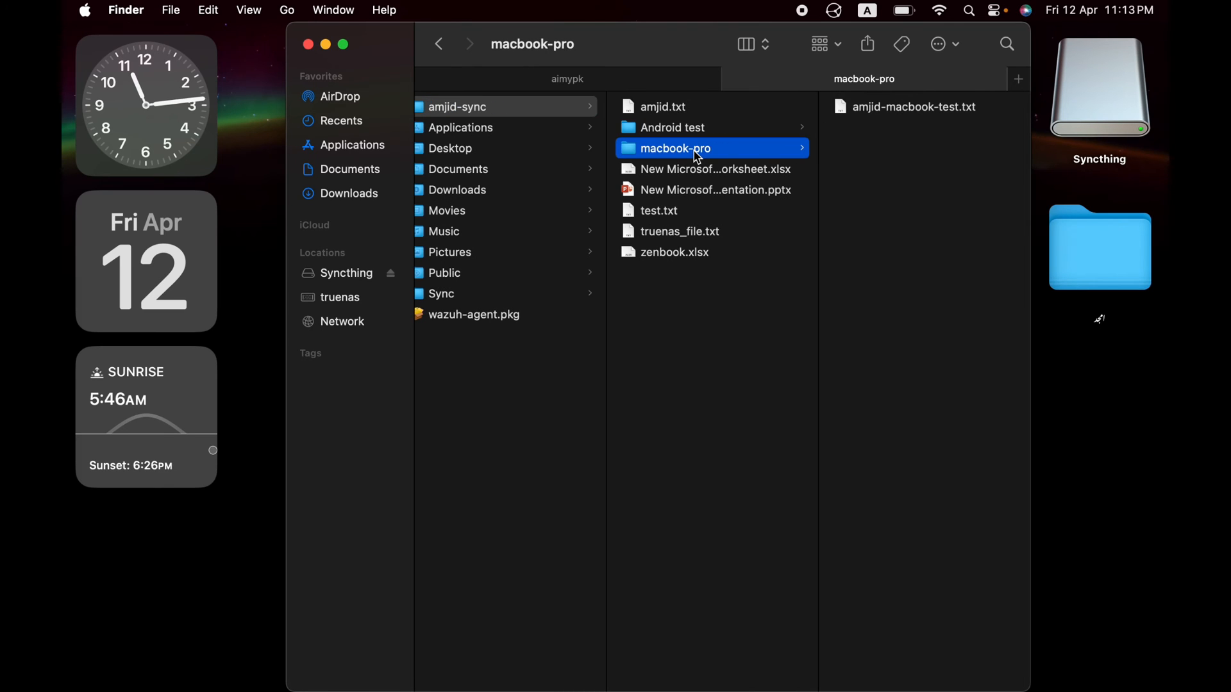
left_click(884, 116)
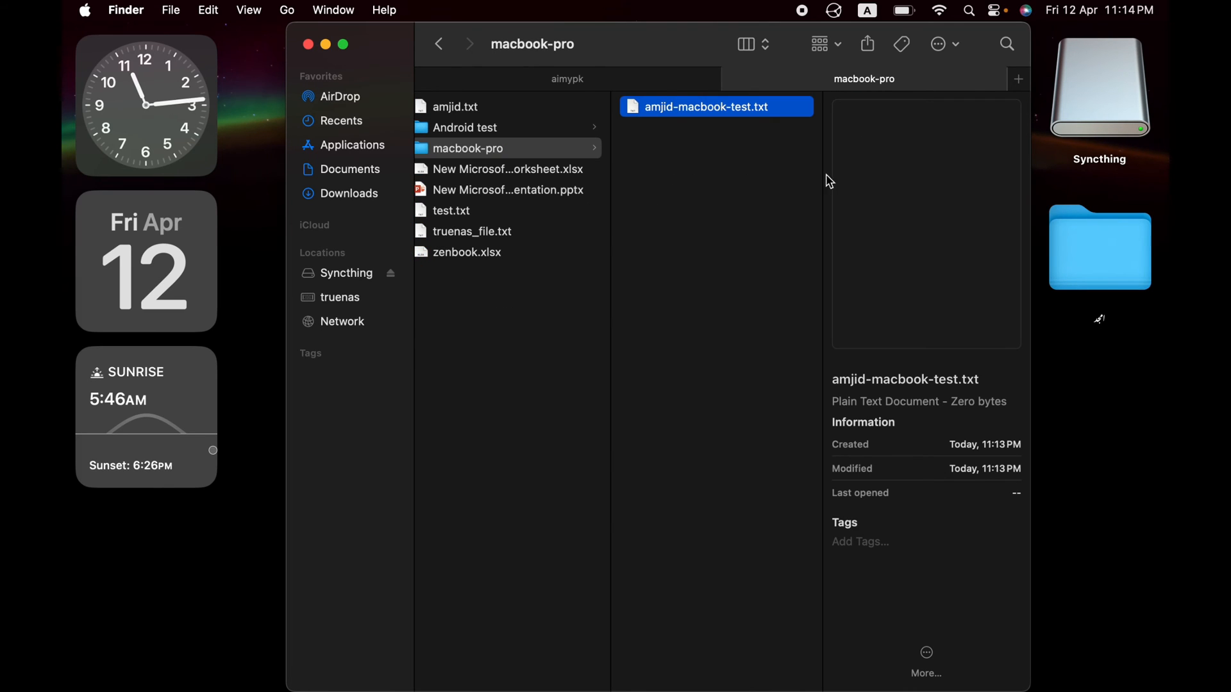
double_click(755, 108)
type("Thi ")
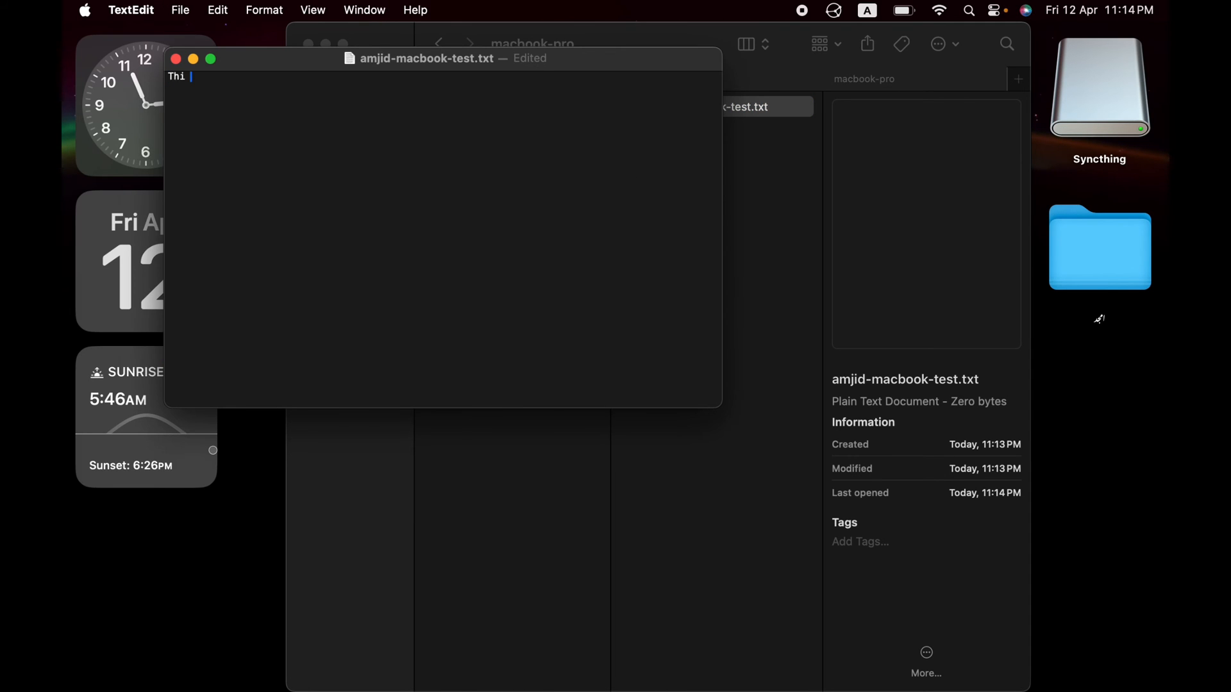
type(" text has been added from MacBook Pro")
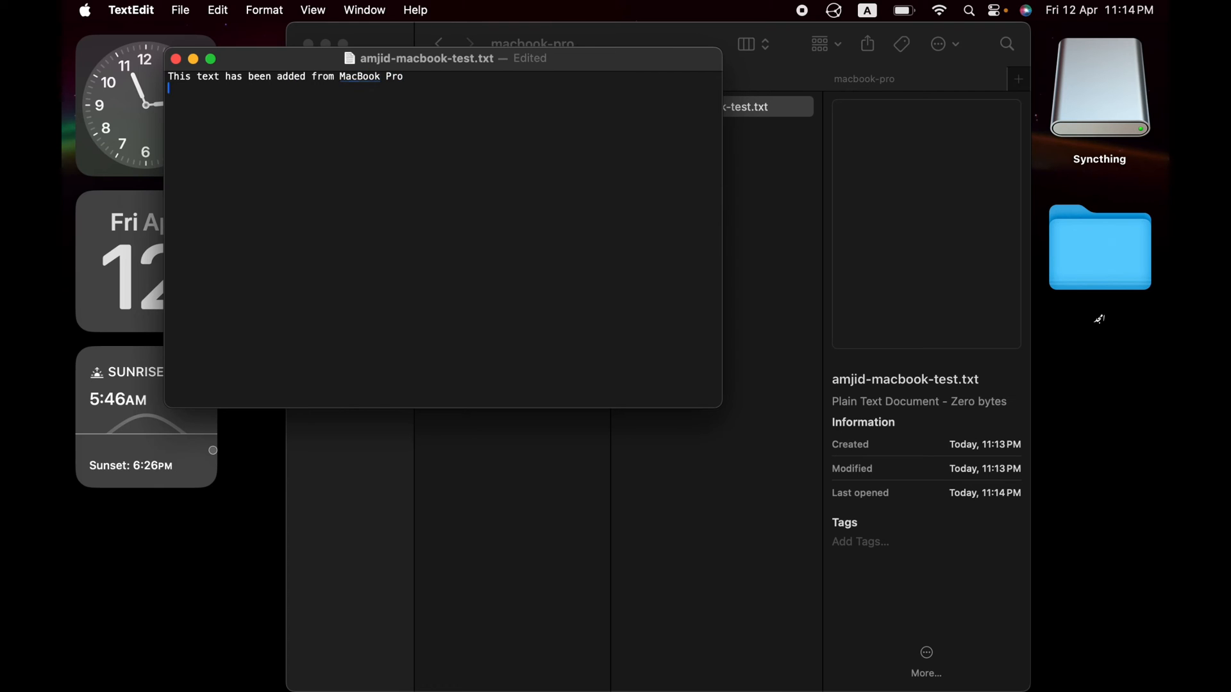
left_click(175, 59)
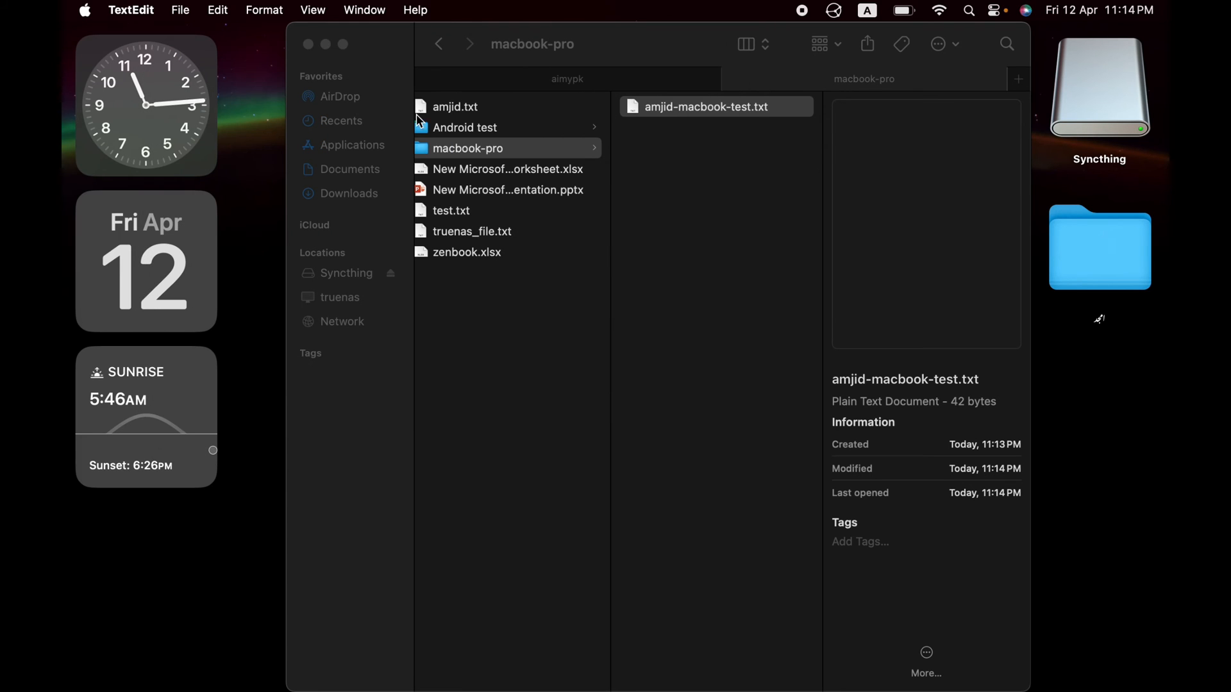
left_click(309, 44)
key("super+Tab")
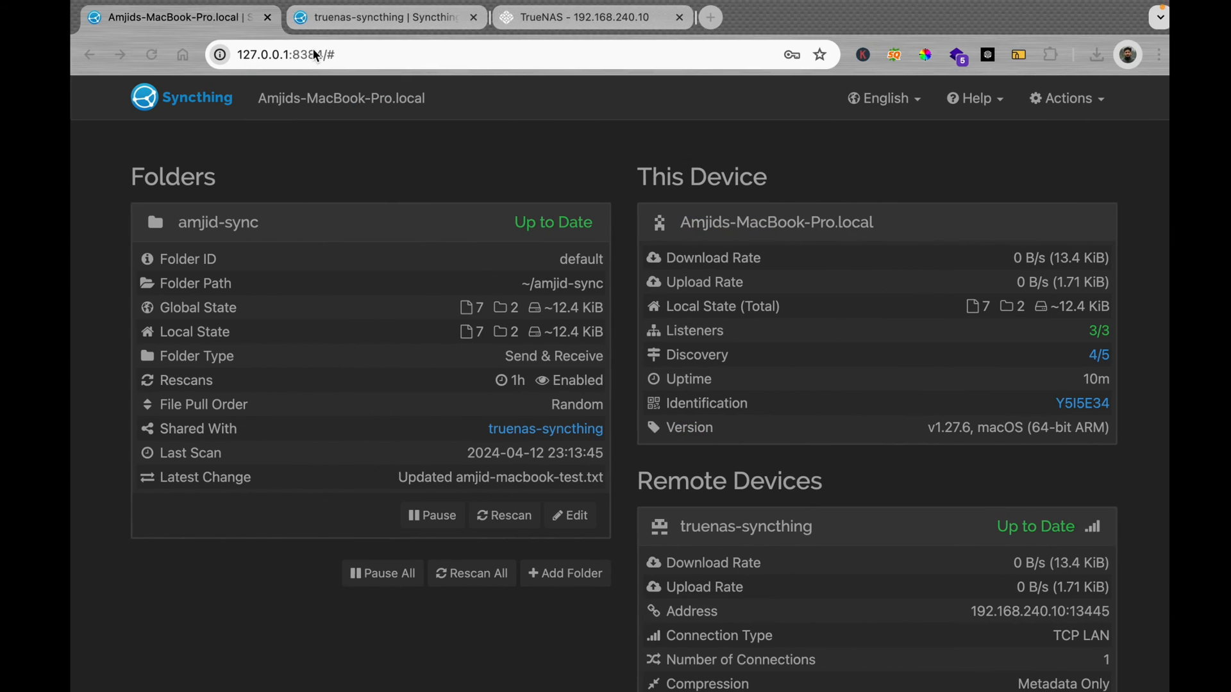
Step: Reconnect the TrueNAS pod shell and list the contents of /var/syncthing/Sync
left_click(515, 26)
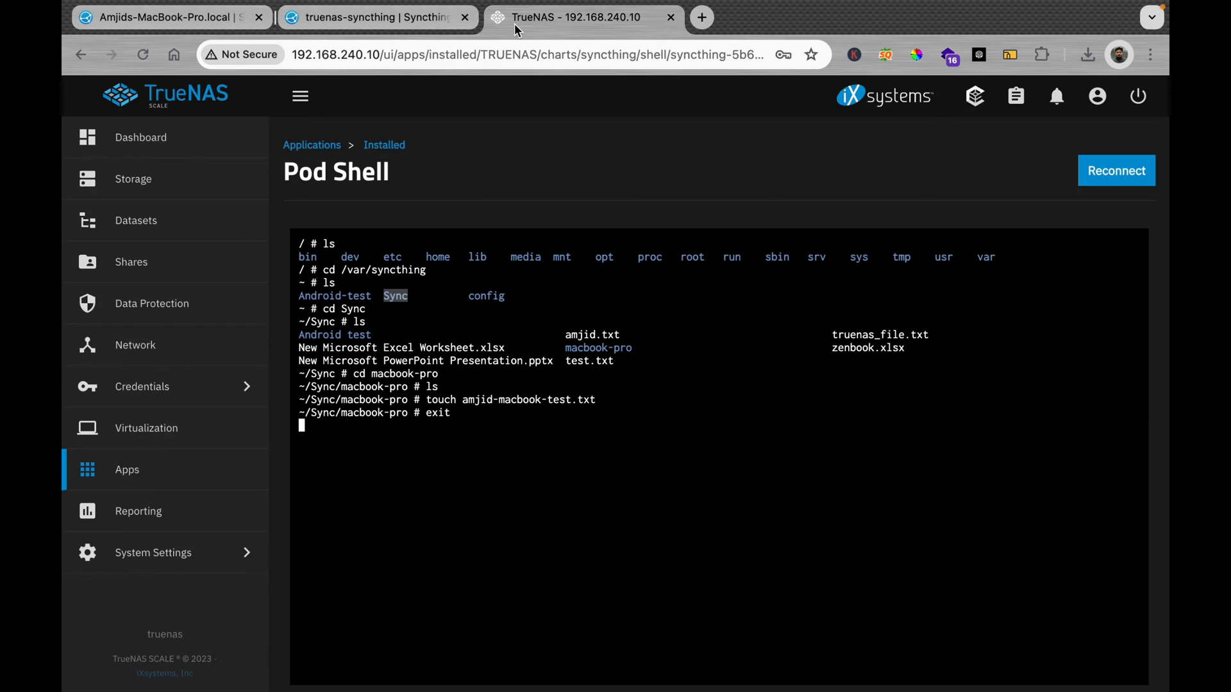
key("Return")
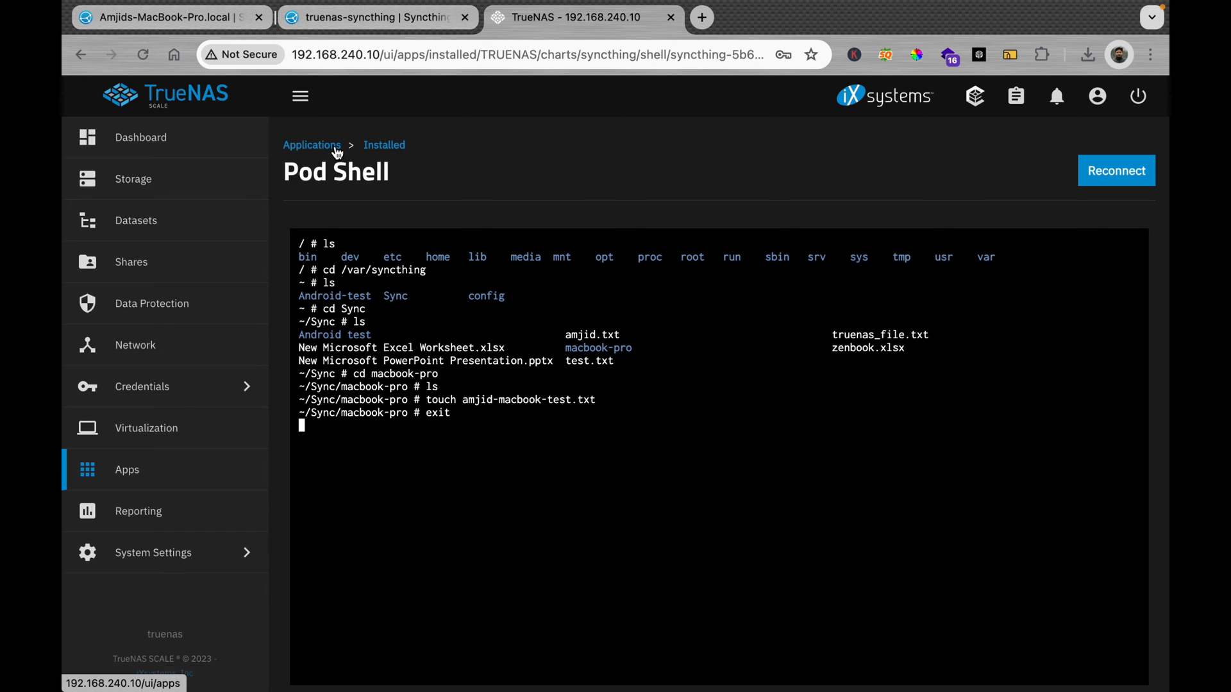
left_click(1103, 178)
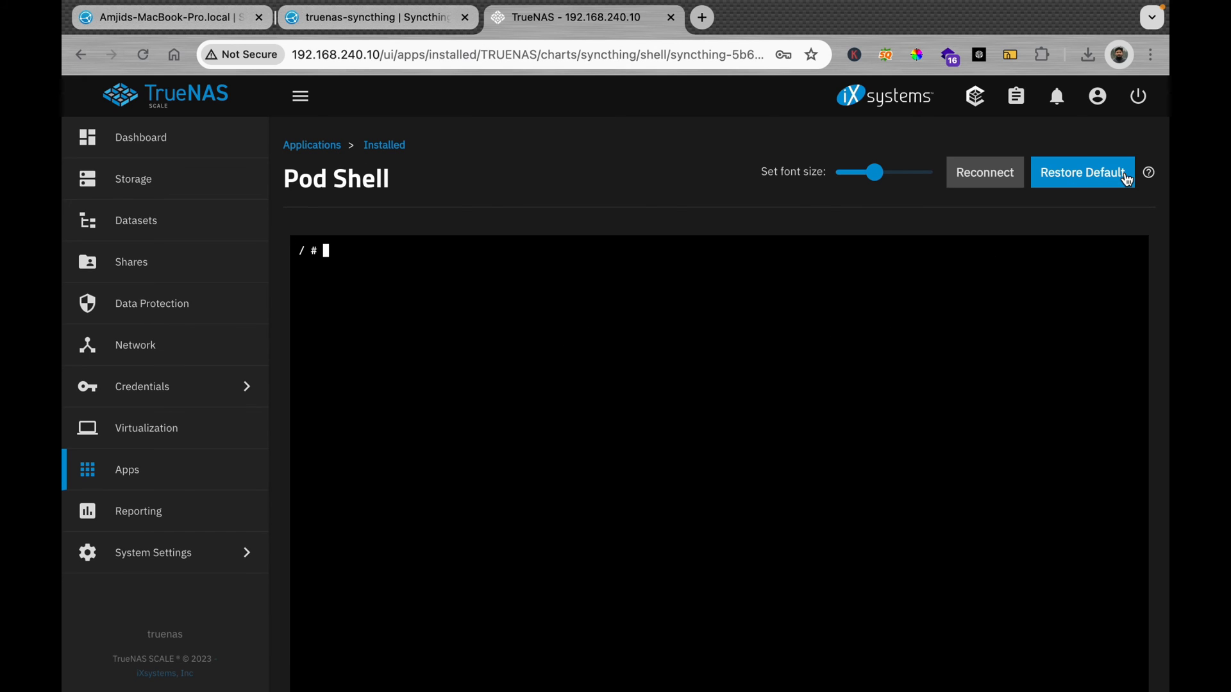
type("cd /var/syncthing/s")
key("BackSpace")
type("Sync")
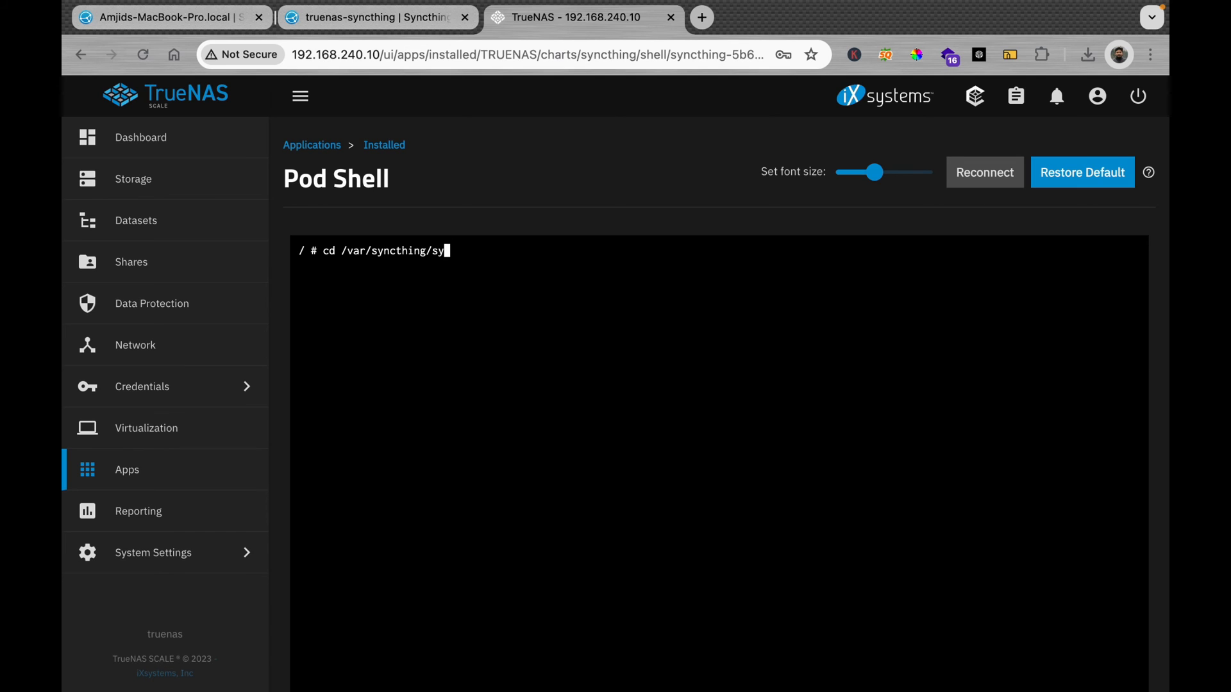
key("Return")
type("ls")
key("Return")
Step: In macbook-pro, print amjid-macbook-test.txt to show the MacBook's added line
type("c")
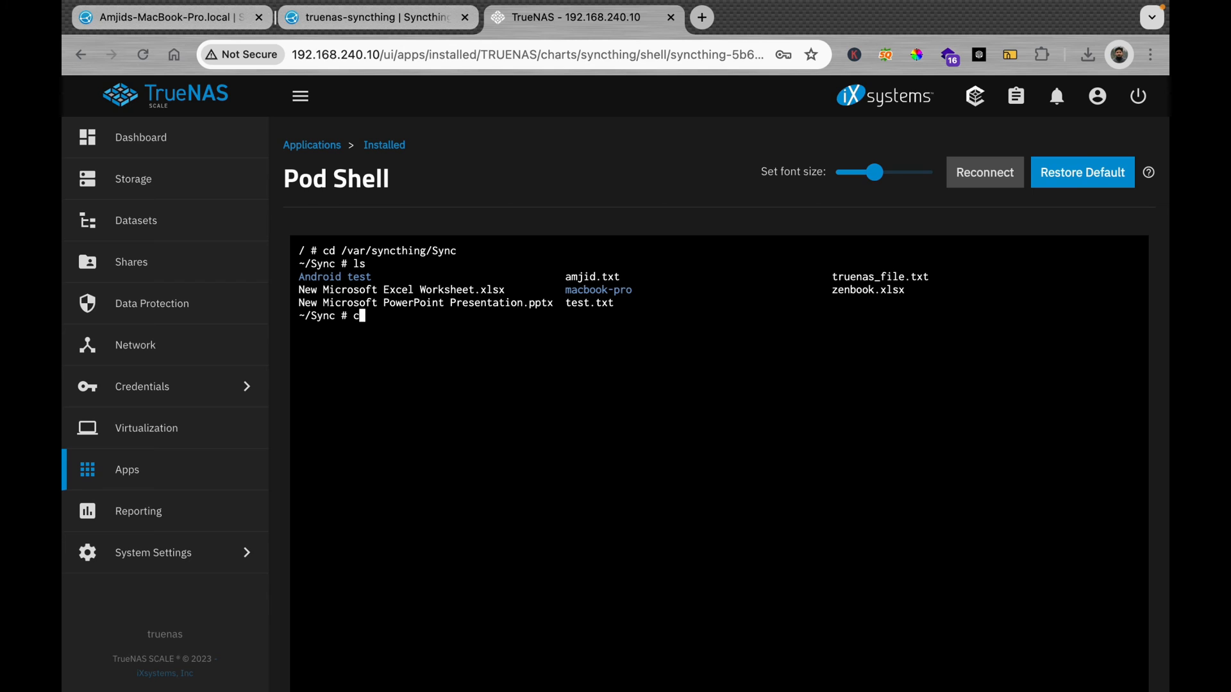
type("d macbook-pro")
key("Return")
type("ls")
key("Return")
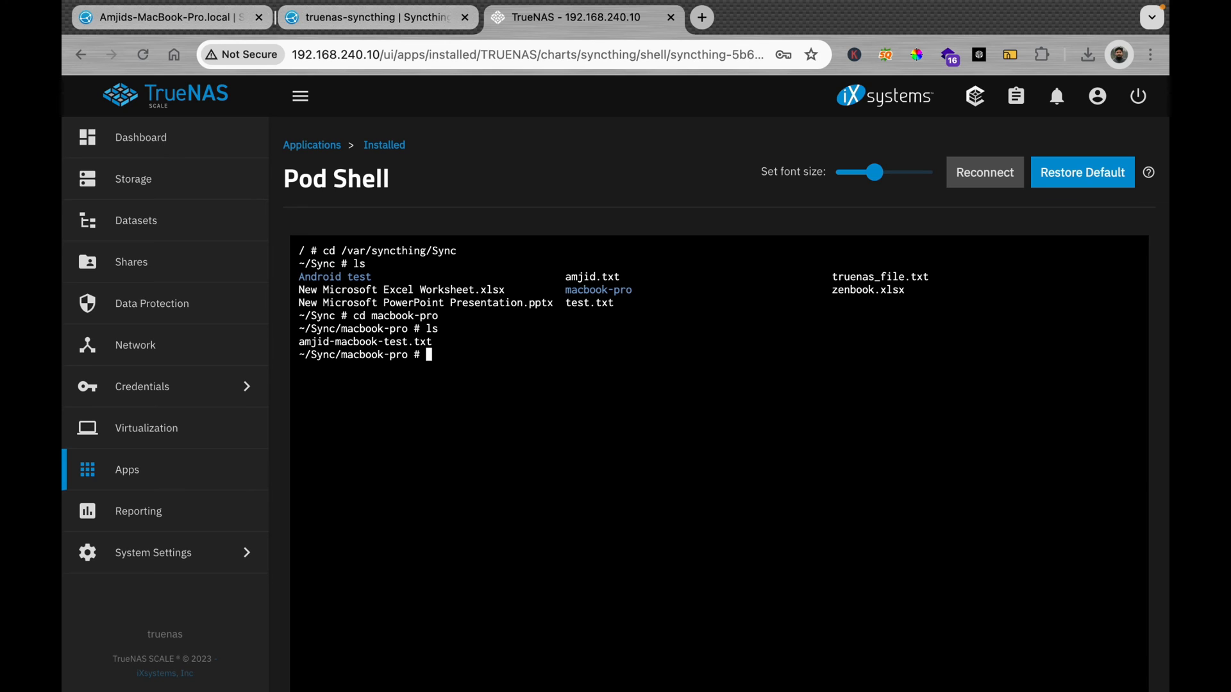
type("cat amjid-macbook")
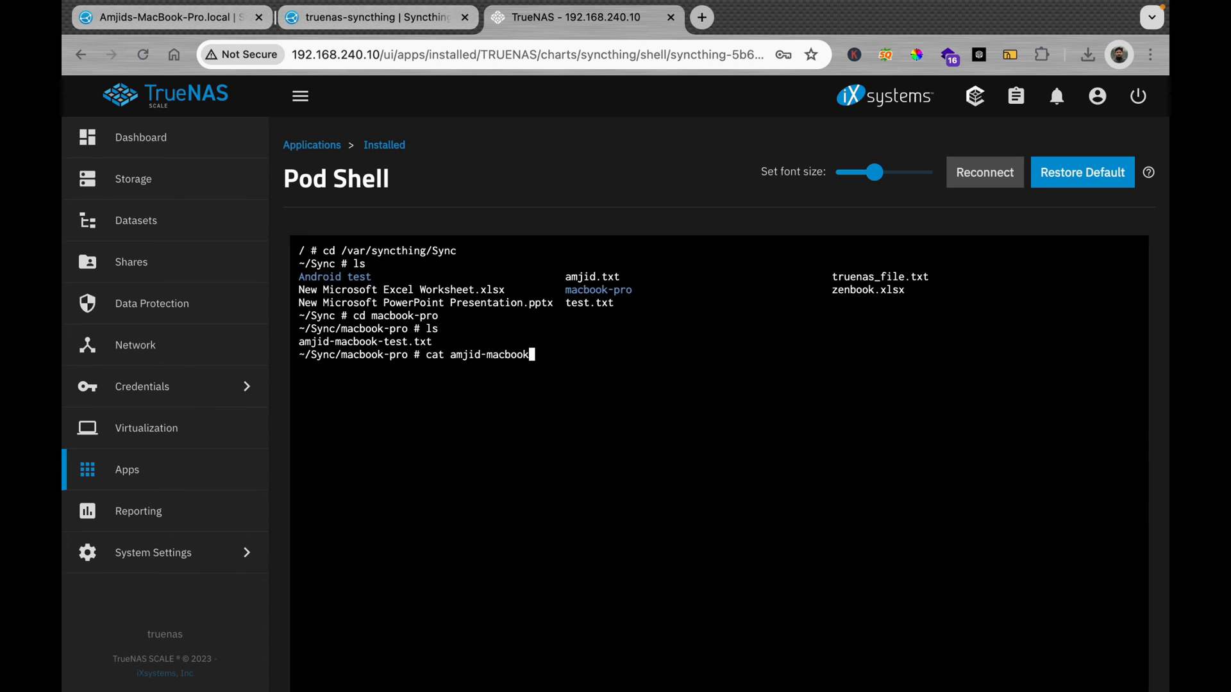
type("-test.txt")
key("Return")
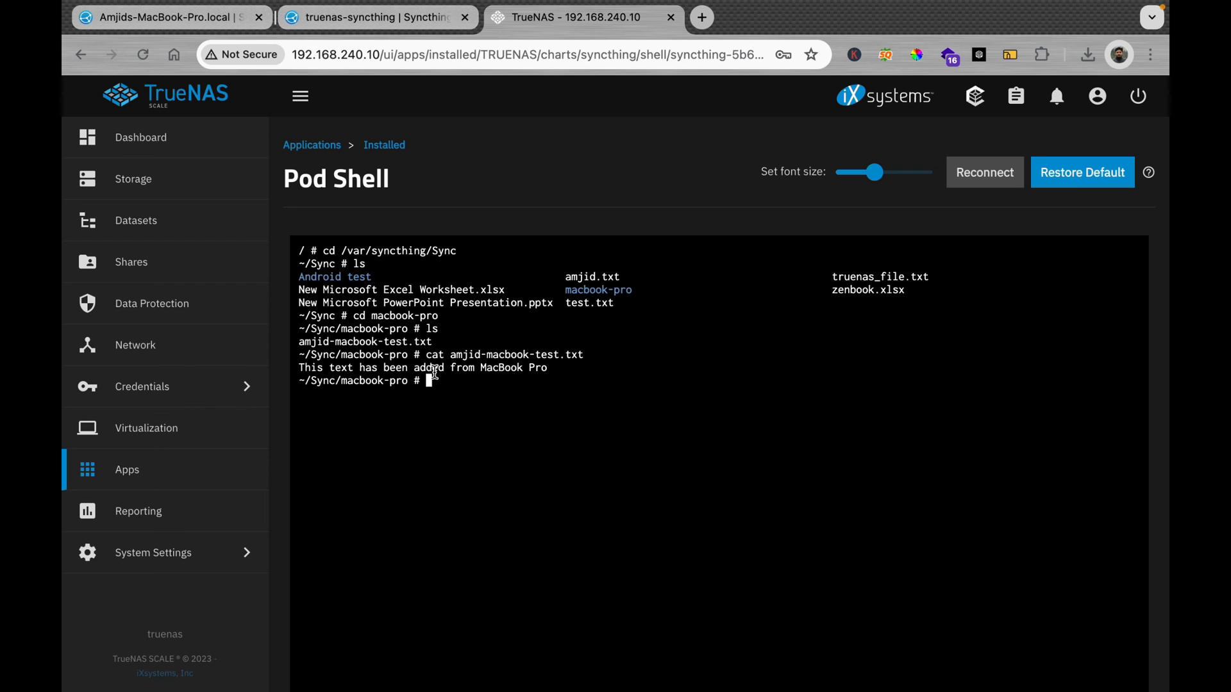
triple_click(398, 365)
left_click(399, 366)
Step: Exit the pod shell session and close the TrueNAS page
type("exit")
key("Return")
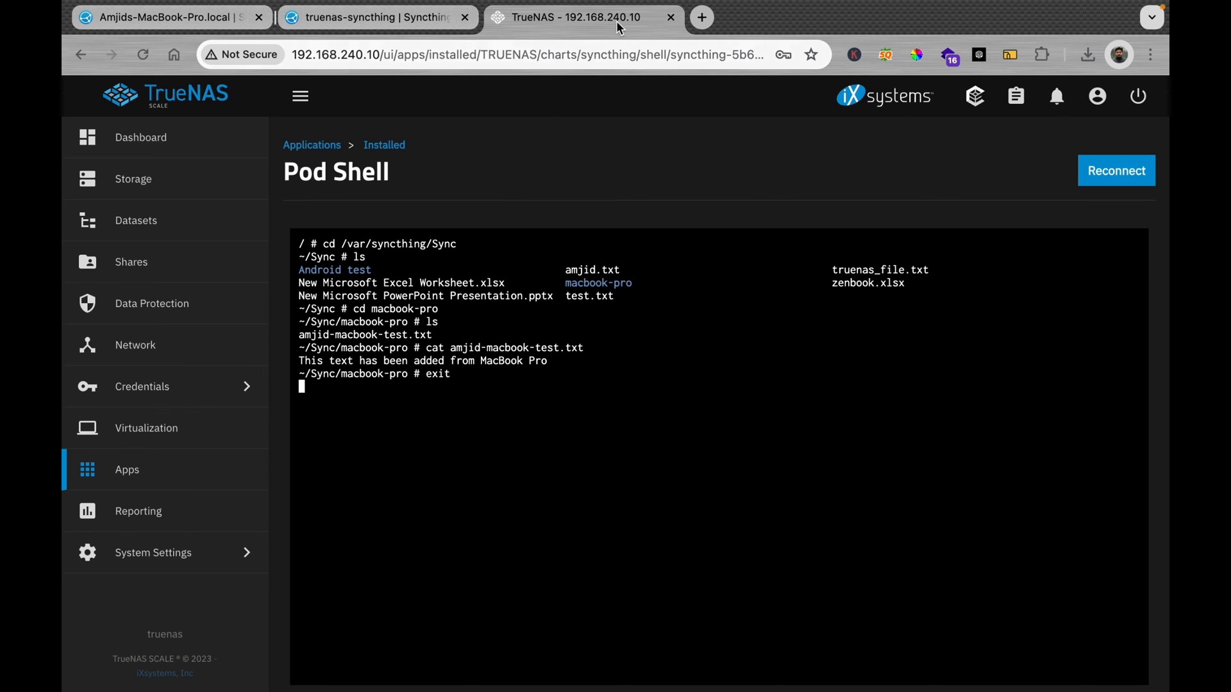
left_click(671, 18)
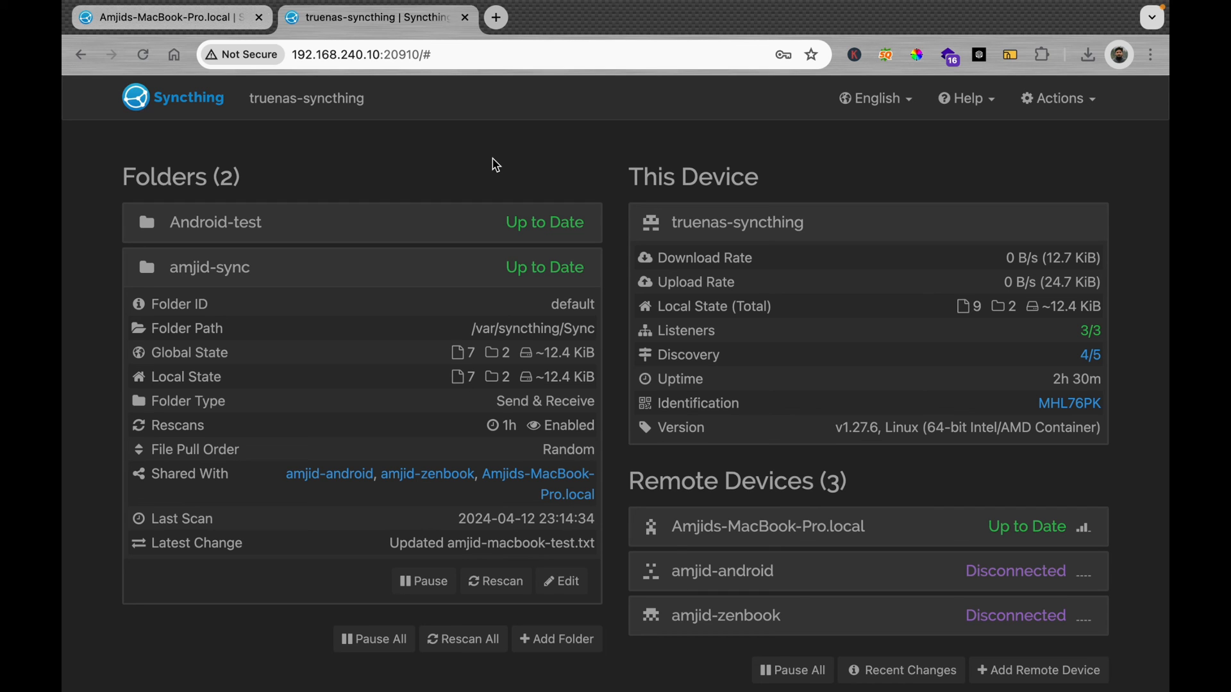
Step: Close the truenas-syncthing and final Syncthing tabs, closing the browser window
left_click(466, 18)
left_click(259, 18)
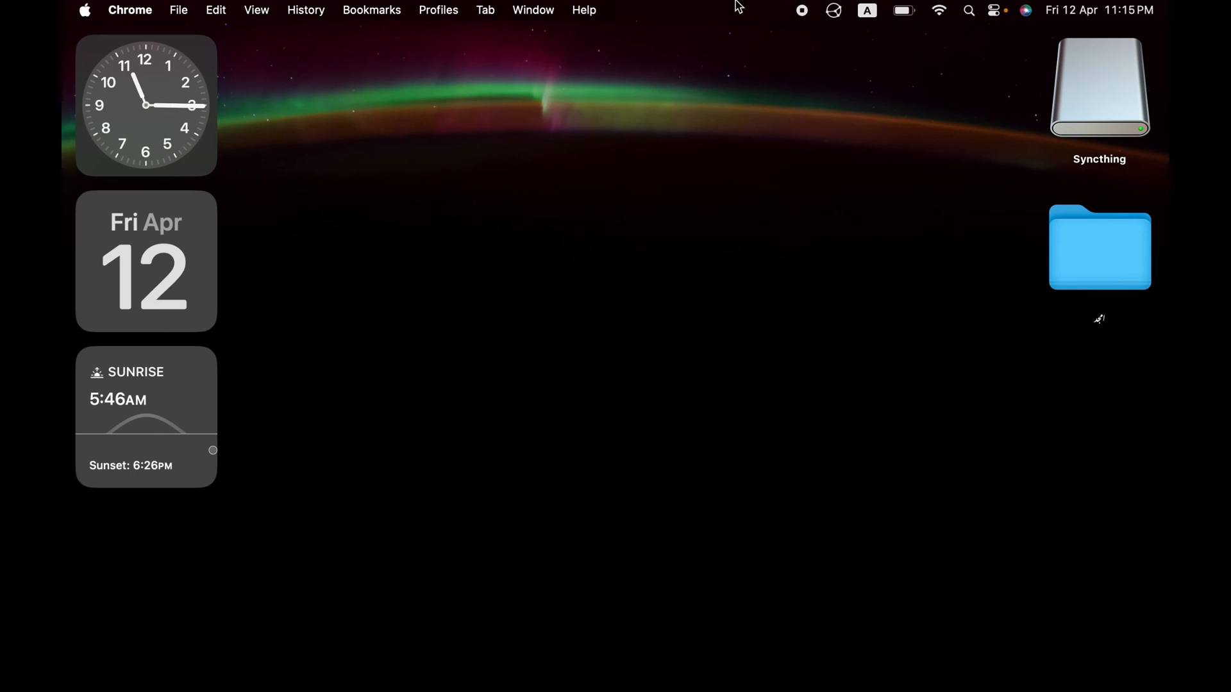
Step: Open the Syncthing web interface from the menu-bar icon
left_click(835, 14)
mouse_move(829, 87)
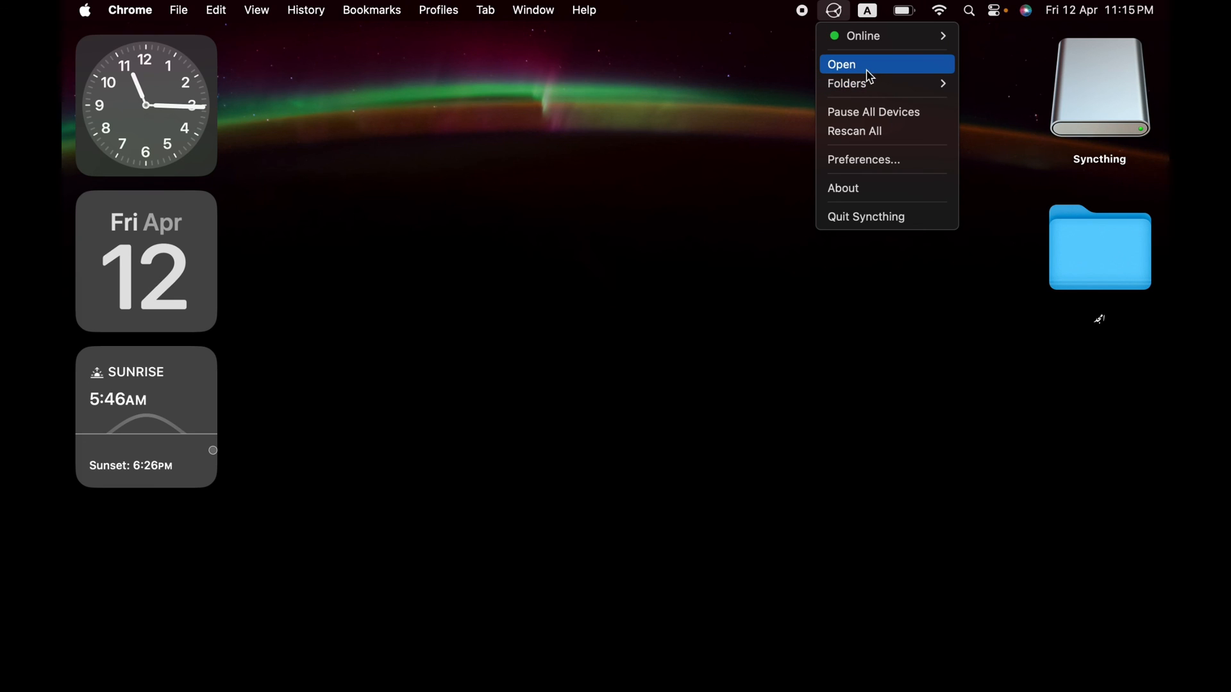
left_click(871, 77)
Step: Check for updates in About Syncthing, confirming 1.27.6-1 is current, then reopen the menu-bar menu
left_click(834, 12)
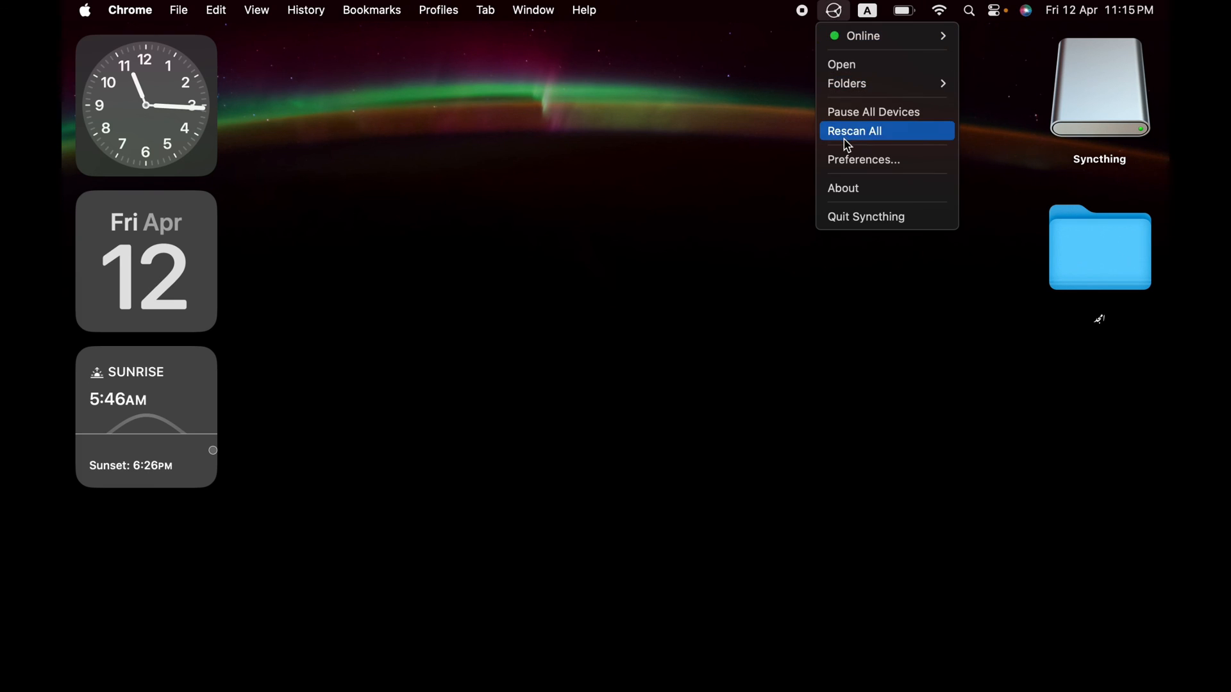
left_click(851, 191)
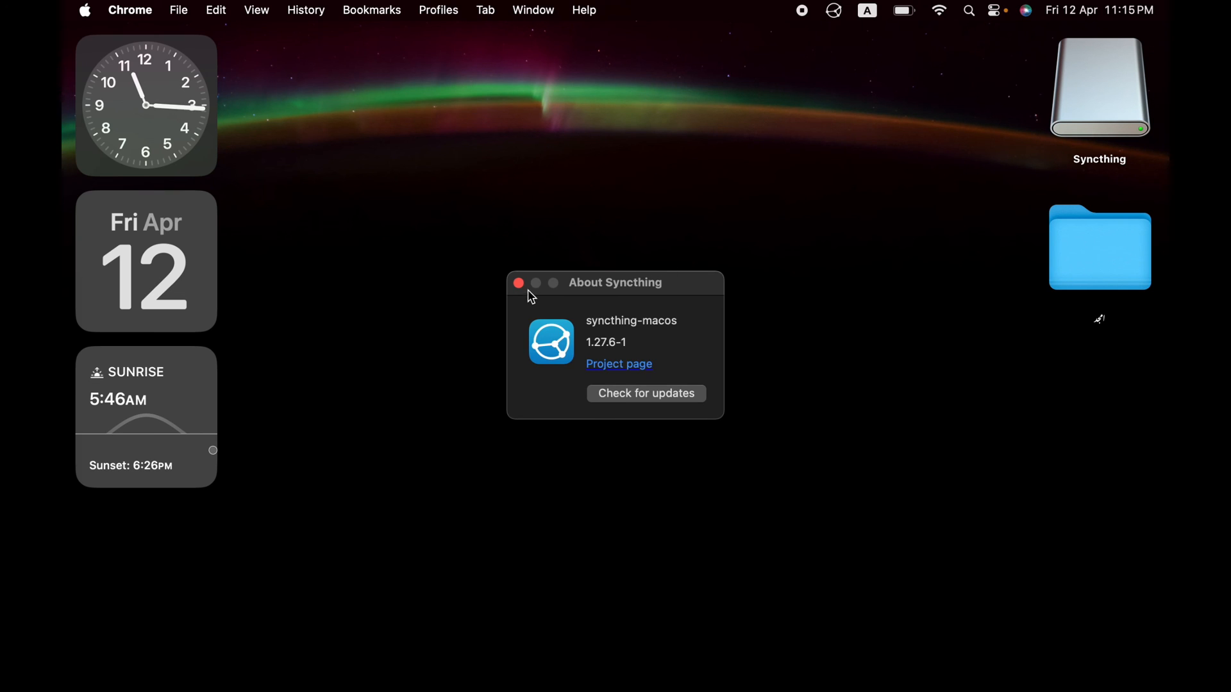
left_click(616, 401)
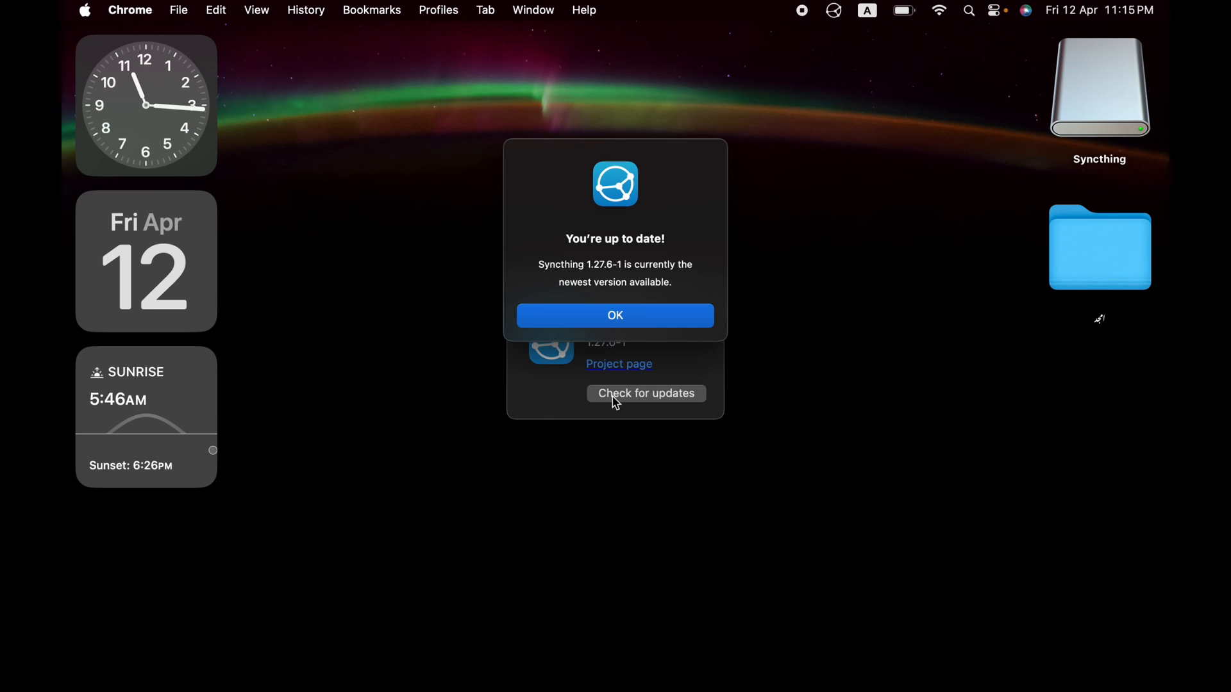
left_click(632, 321)
left_click(835, 10)
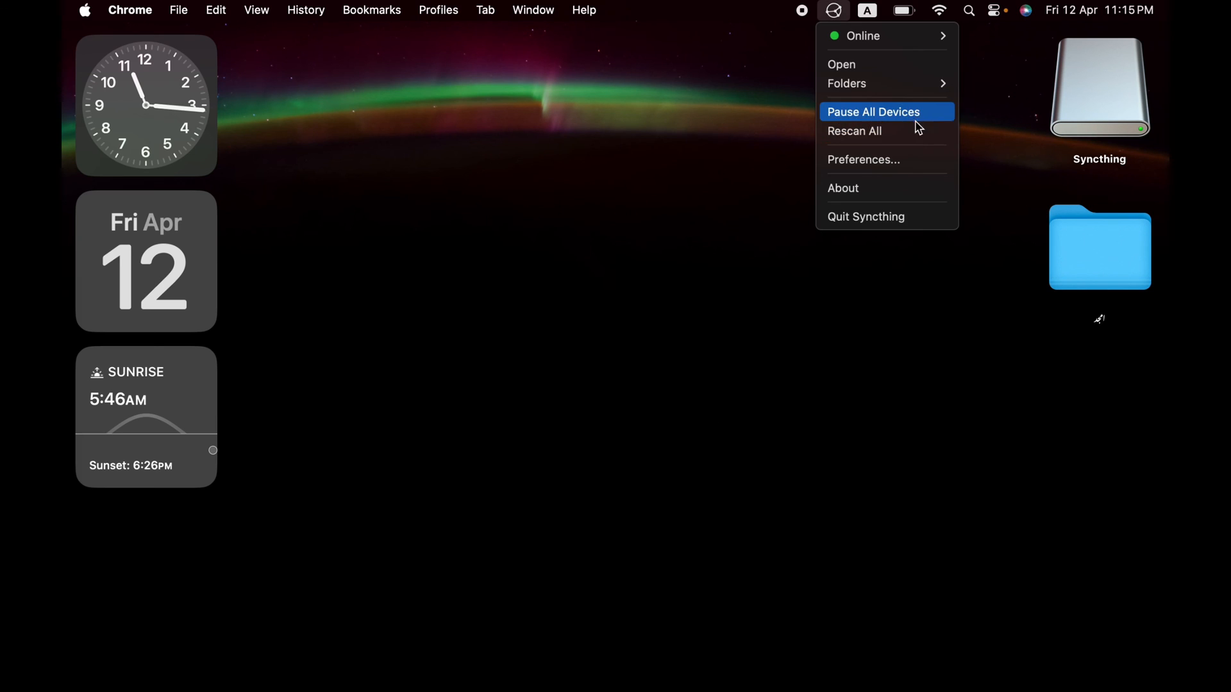
left_click(918, 143)
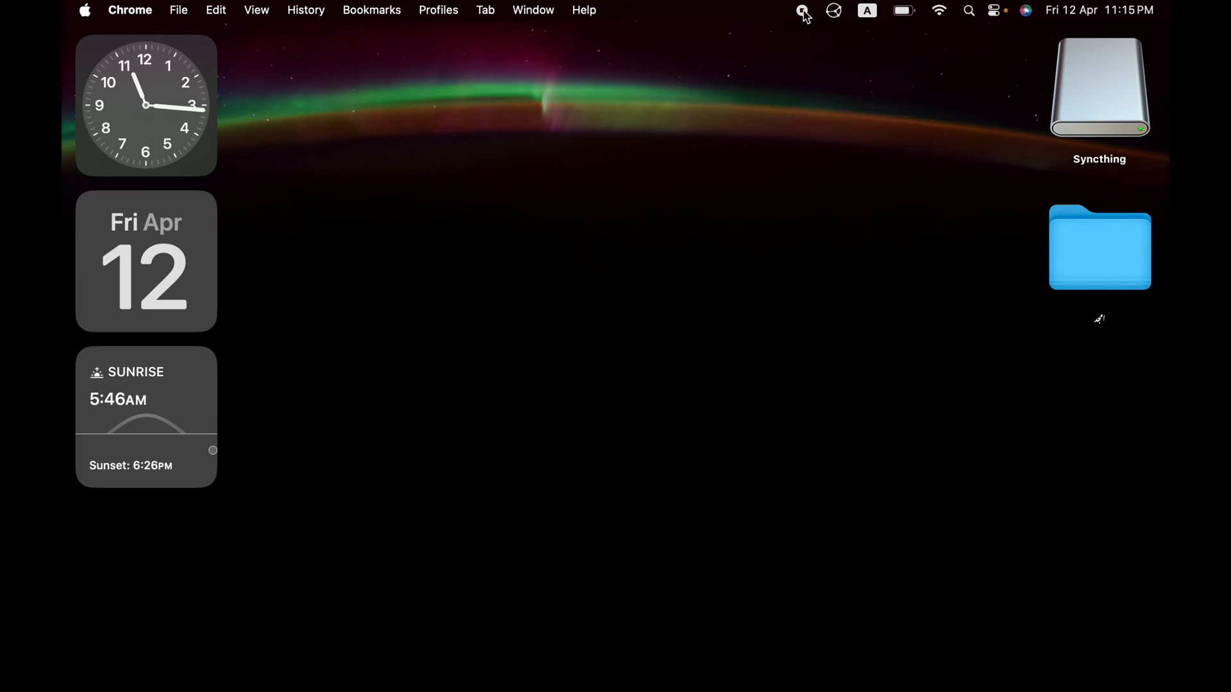
left_click(837, 13)
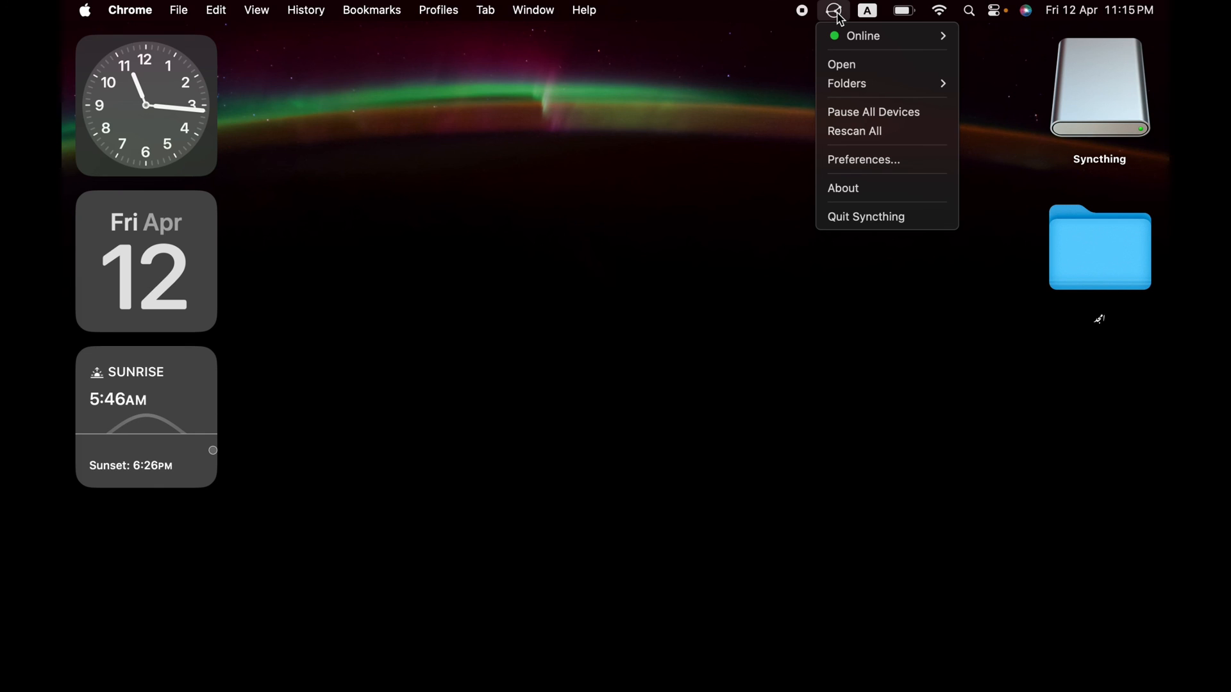